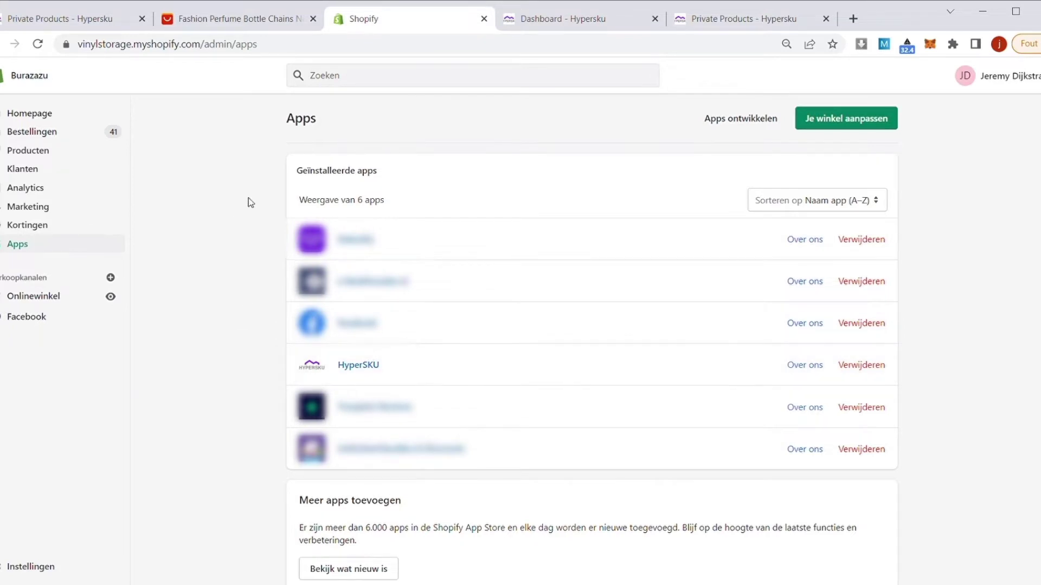
- Switch to the Dashboard - Hypersku tab to review balance, Order Summary and sales chart
click(569, 19)
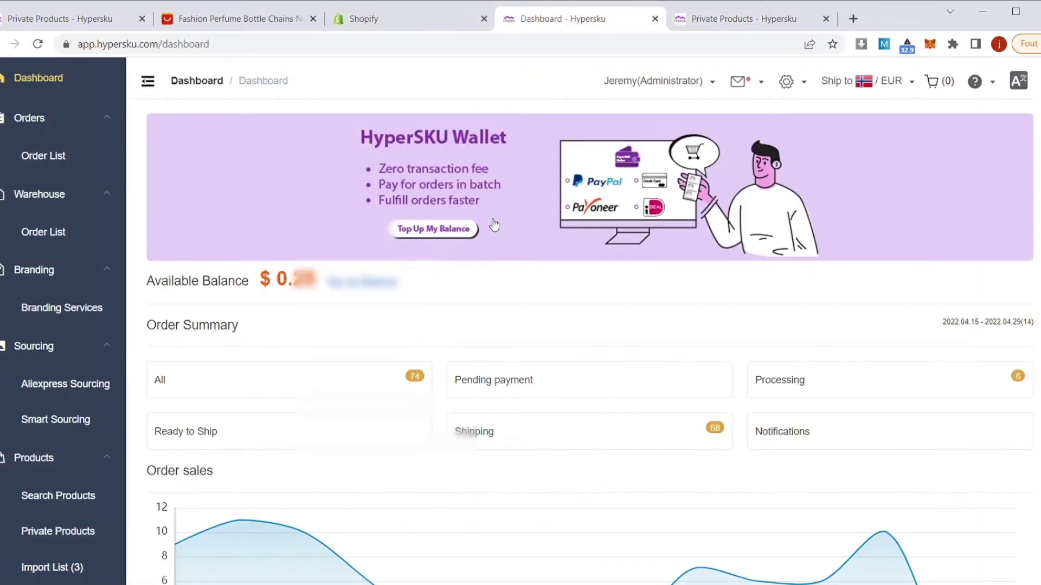
scroll(480, 329, down, 1)
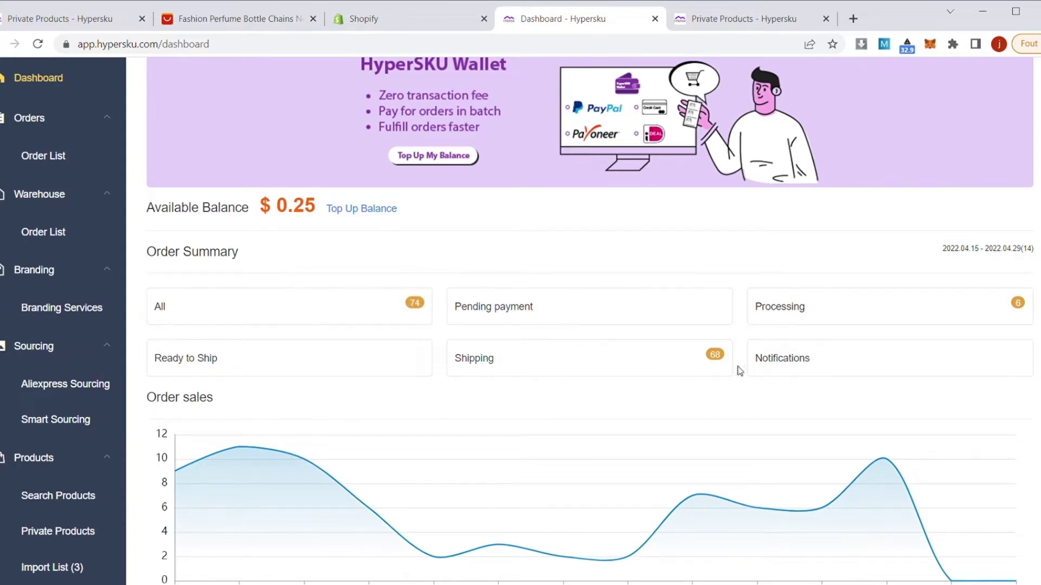
scroll(707, 293, down, 2)
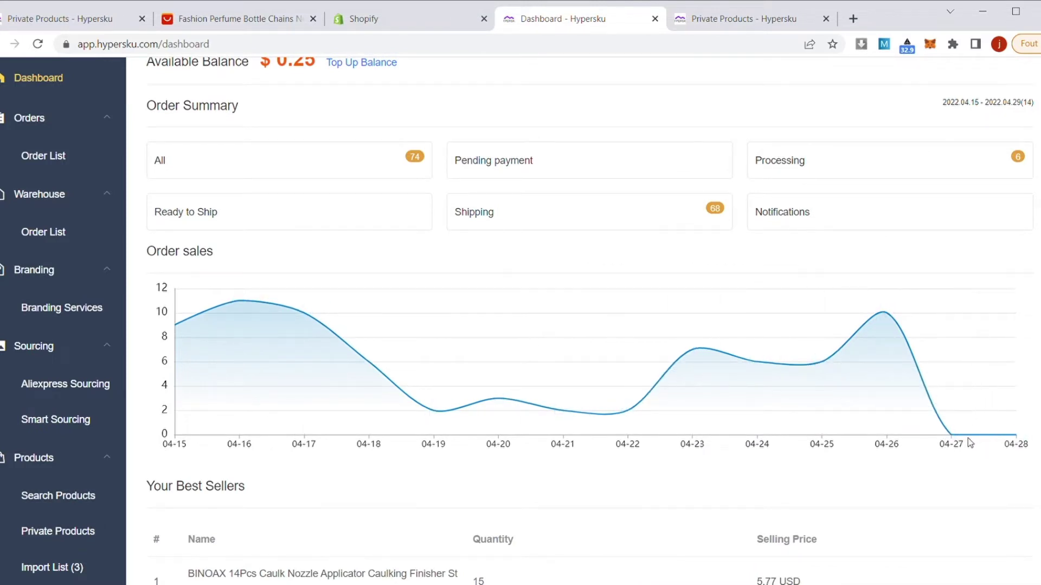
scroll(460, 358, down, 1)
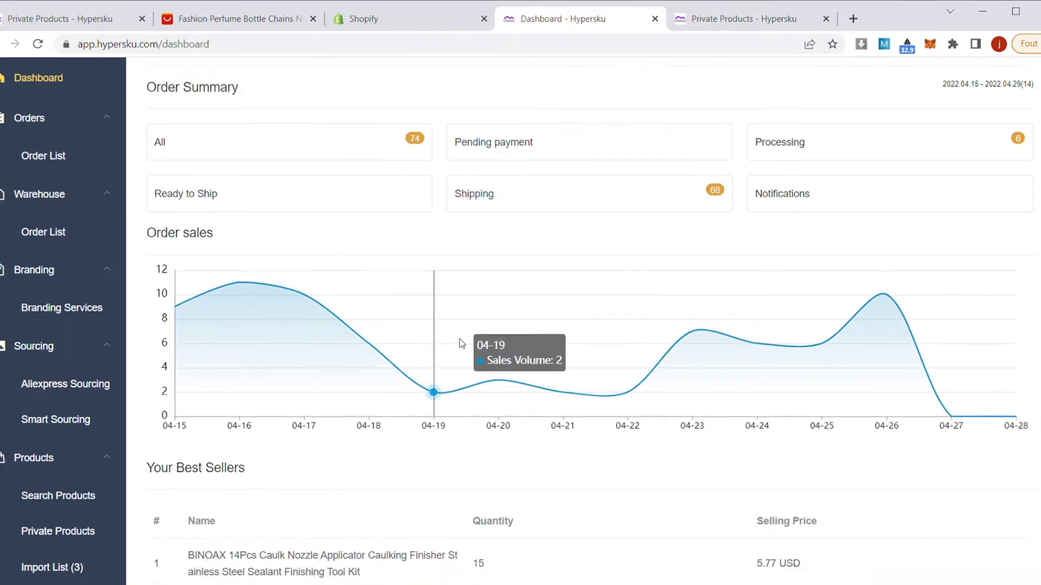
scroll(344, 323, up, 5)
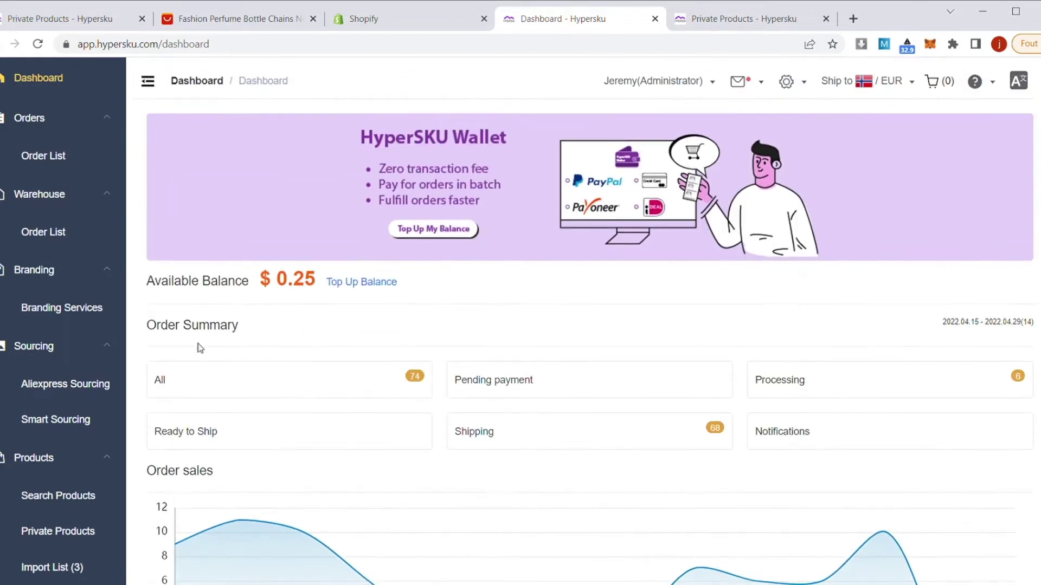
click(43, 156)
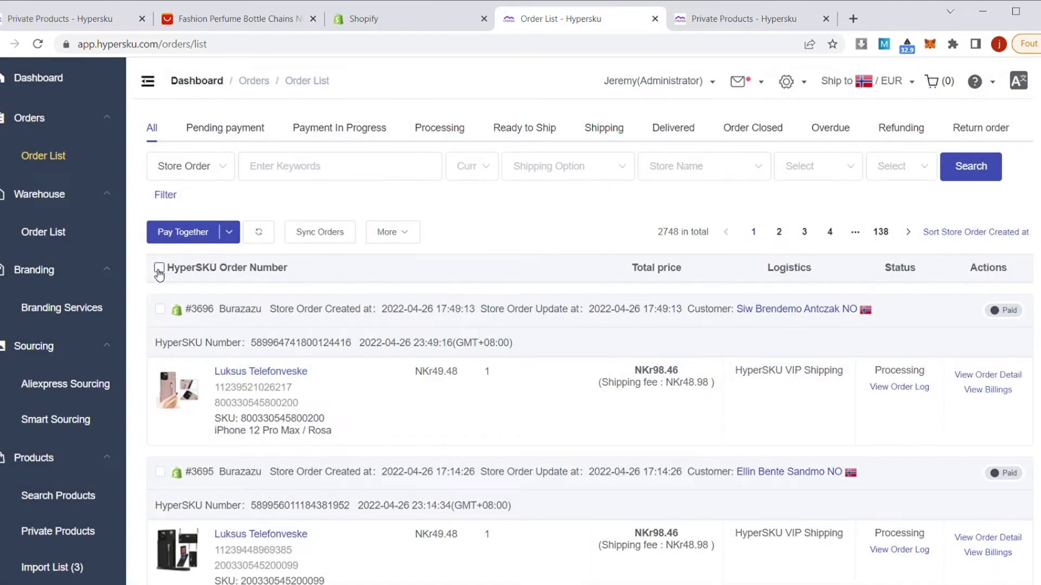
click(159, 268)
click(159, 267)
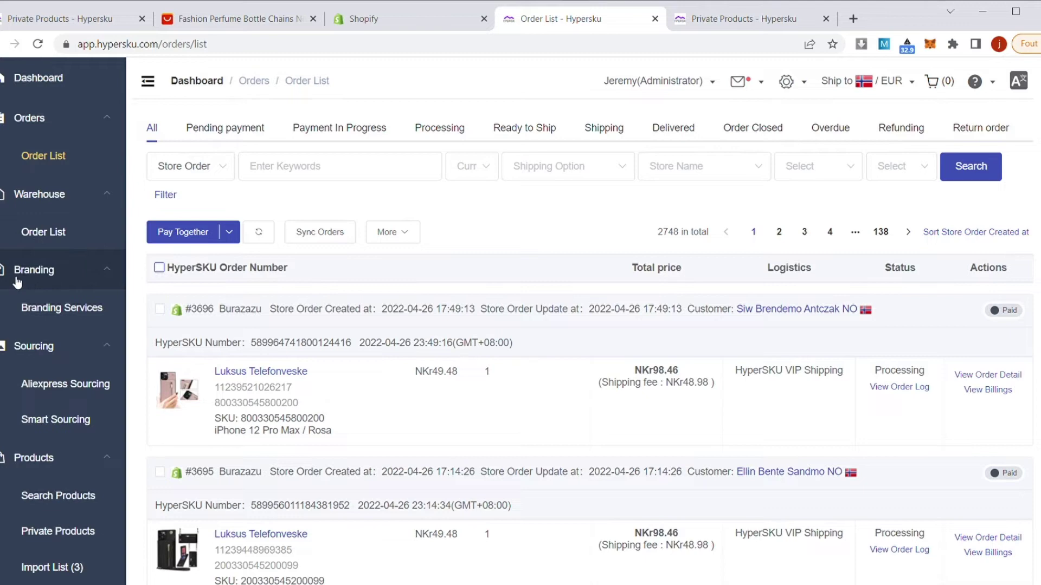
- Show the Branding Services catalogue of custom tags, bags, boxes, stickers and thank-you cards
click(61, 308)
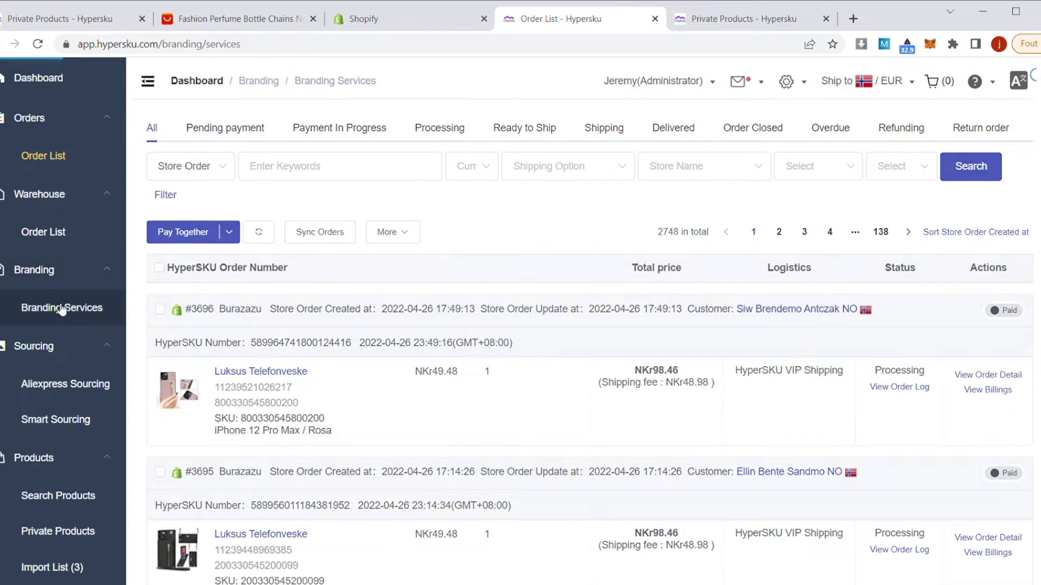
scroll(227, 268, down, 1)
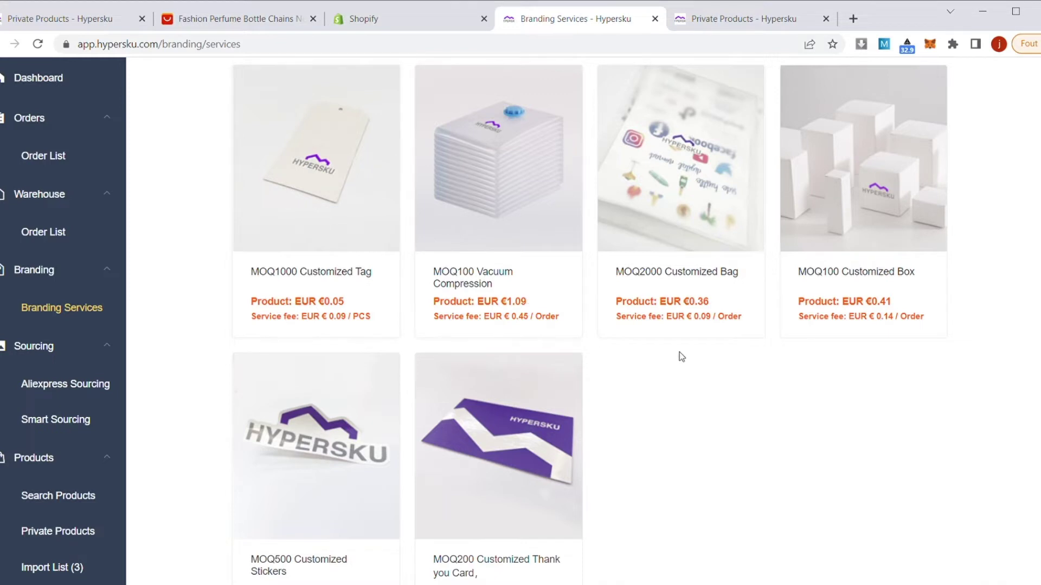
scroll(683, 358, down, 1)
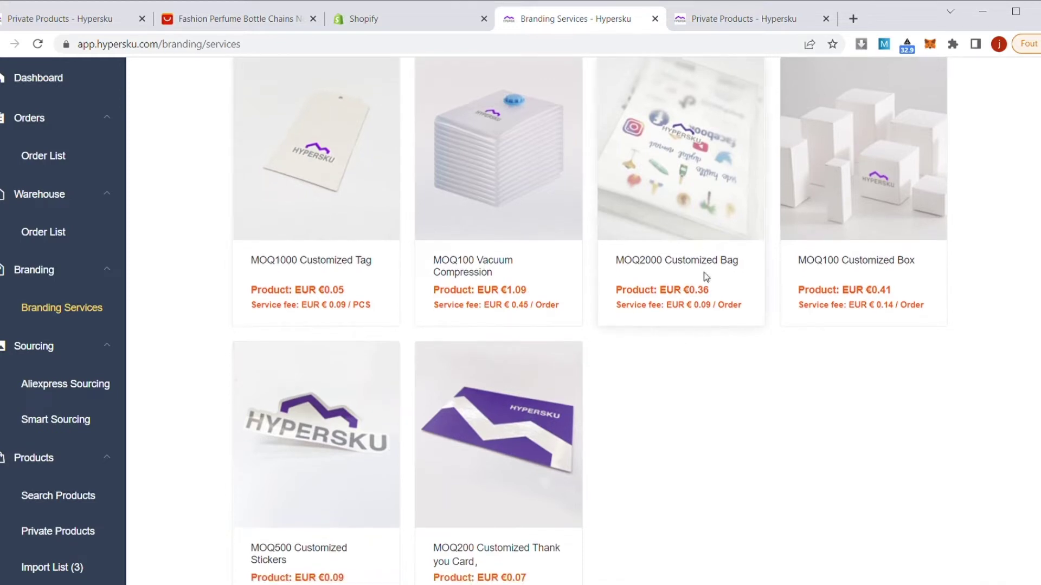
scroll(863, 423, down, 1)
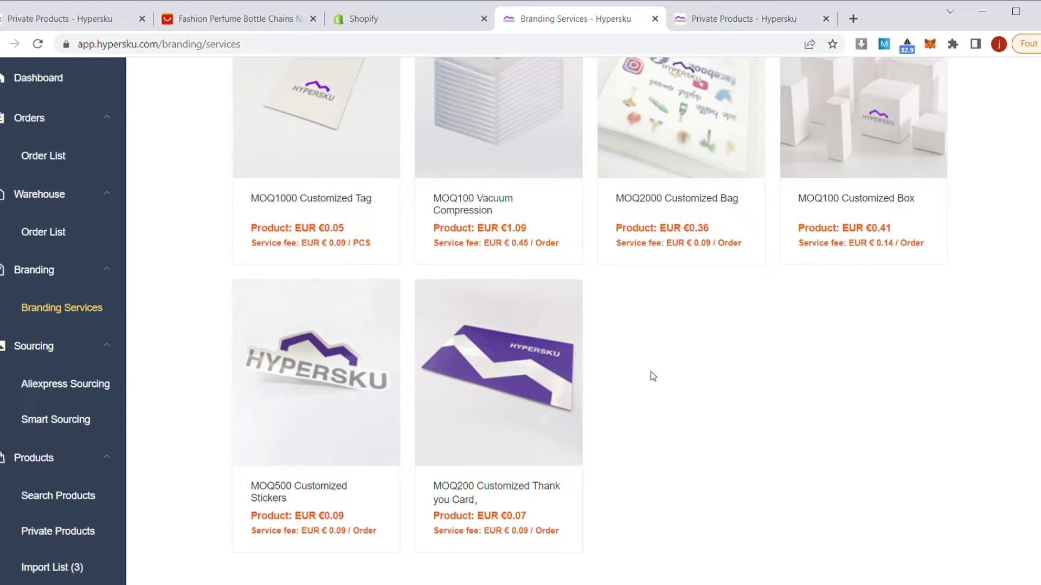
scroll(141, 320, down, 1)
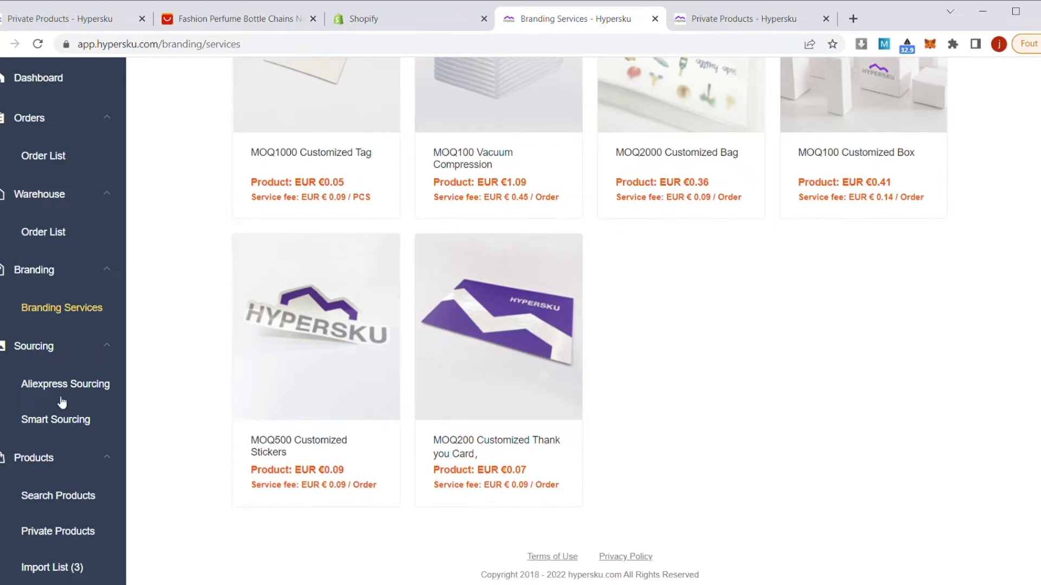
- Check the AliExpress and Smart Sourcing pages, then select the perfume necklace page's link
click(62, 386)
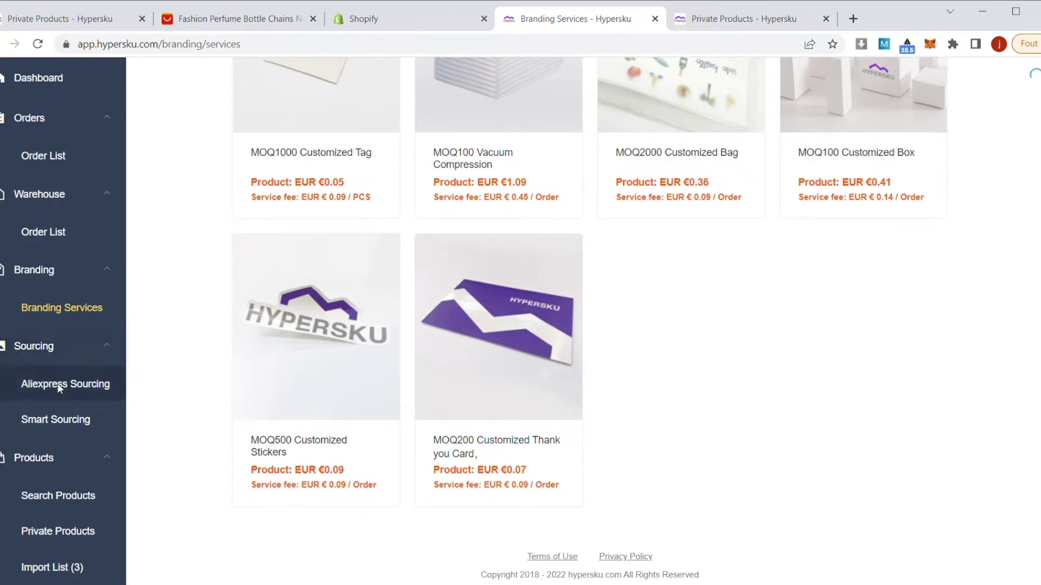
scroll(186, 342, down, 1)
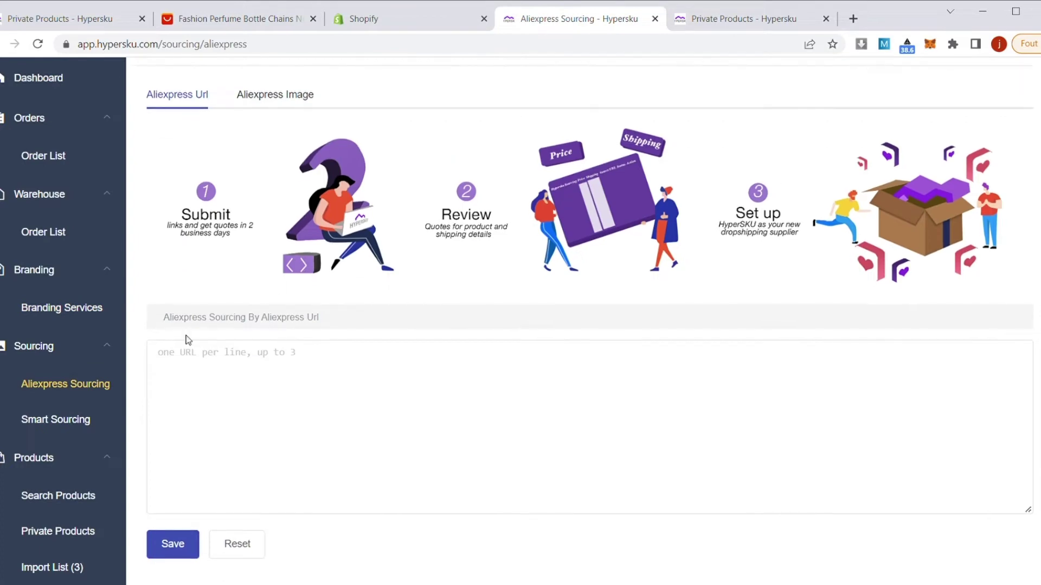
click(46, 423)
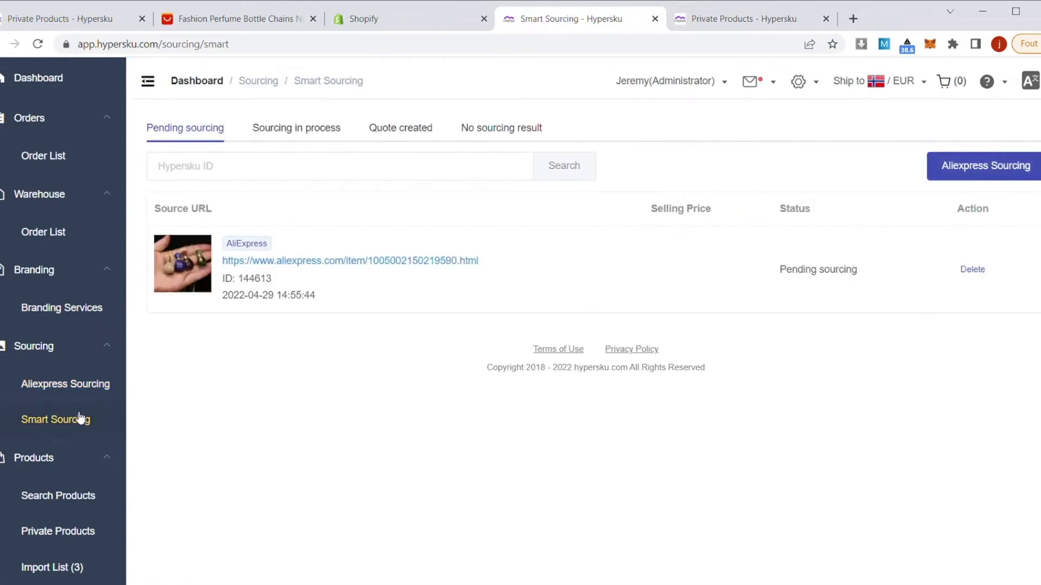
click(68, 389)
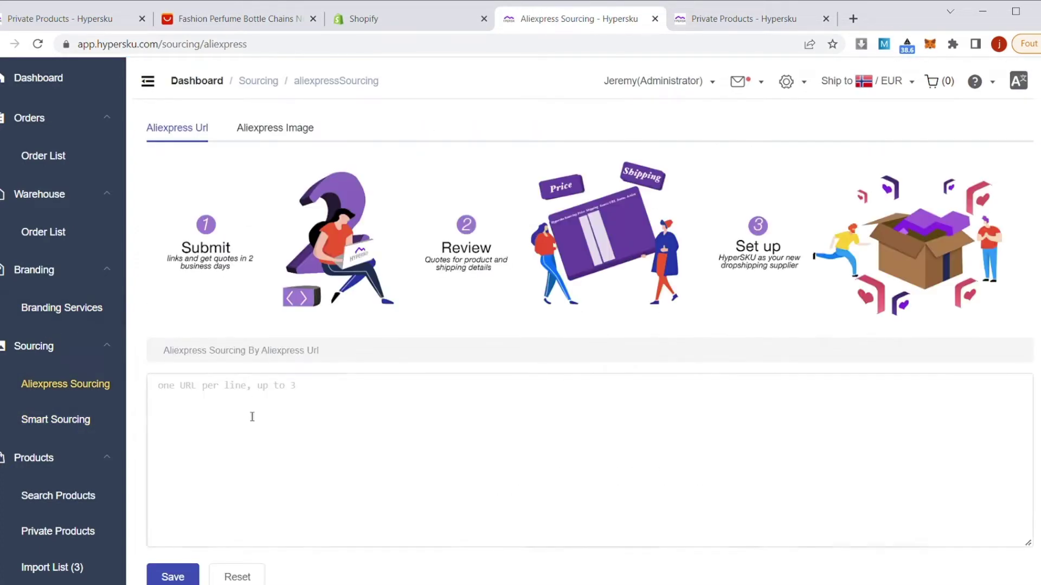
click(260, 127)
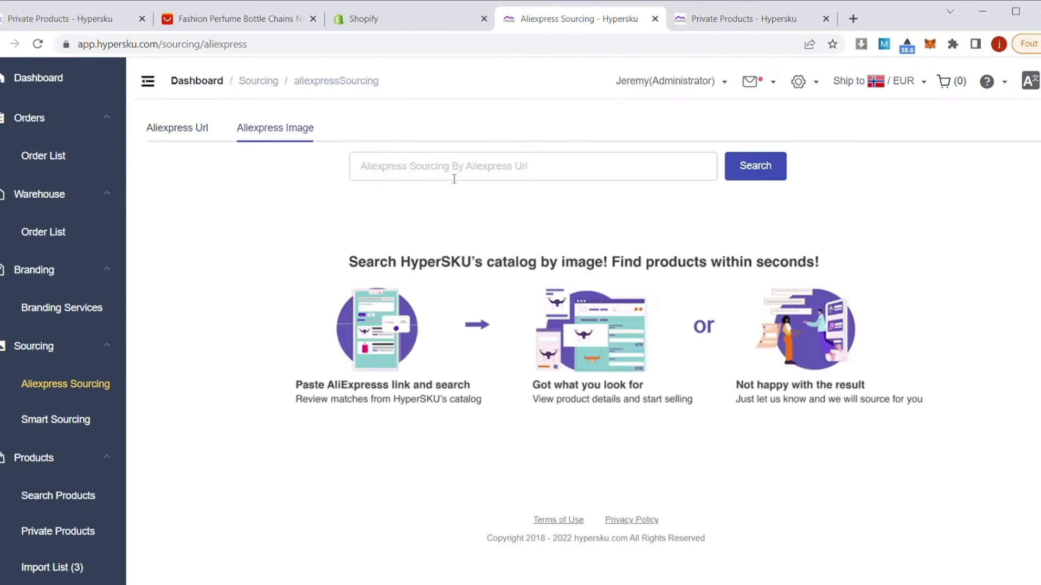
click(184, 130)
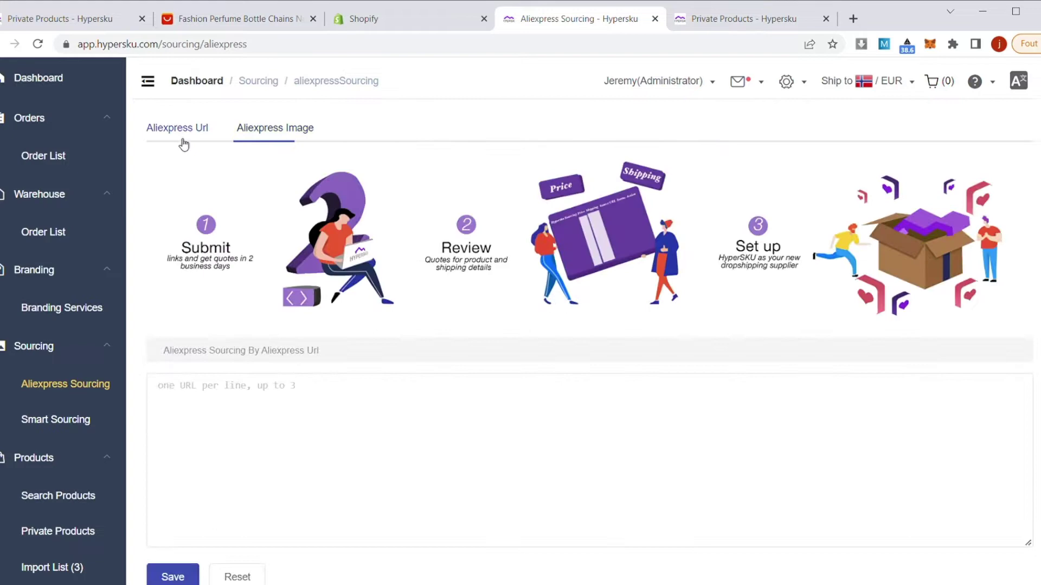
click(236, 19)
click(245, 44)
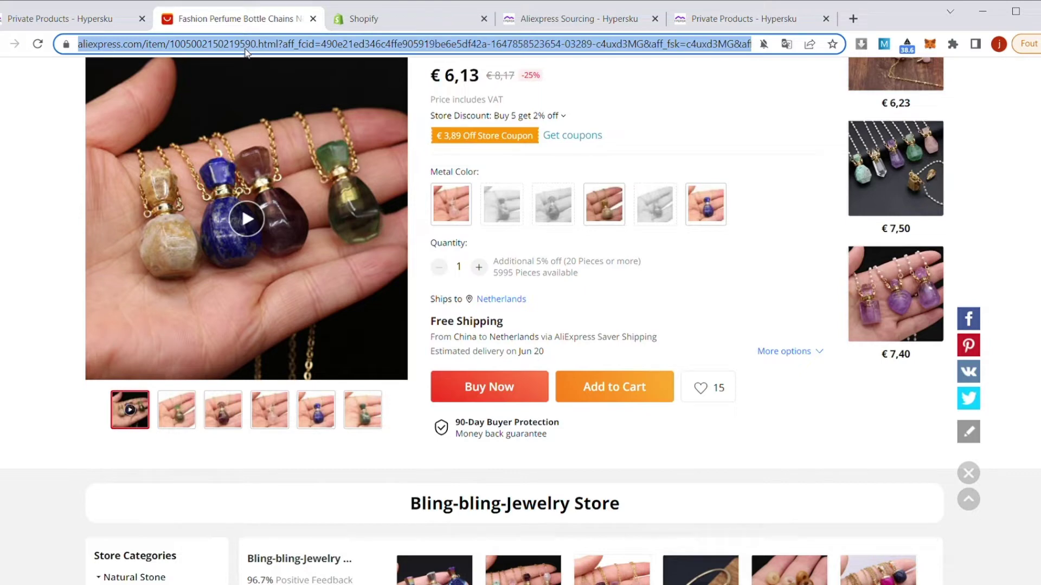
- Copy the perfume necklace link and return to the AliExpress Sourcing form
key(ctrl+c)
click(732, 18)
click(561, 18)
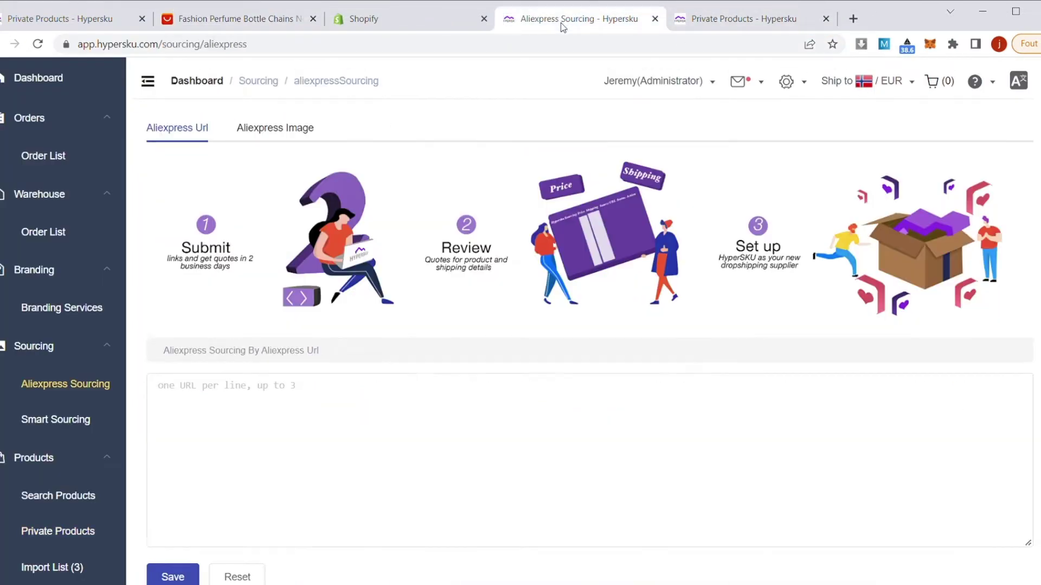
- Paste the link and save it as a sourcing request, then check the Image/Url tabs
click(350, 413)
key(ctrl+v)
scroll(350, 413, down, 3)
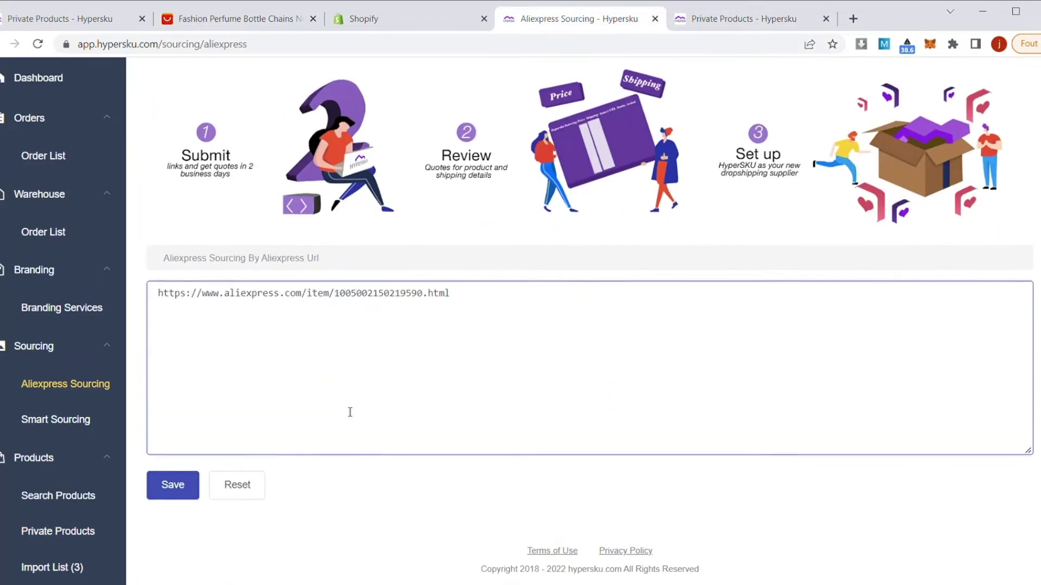
click(172, 485)
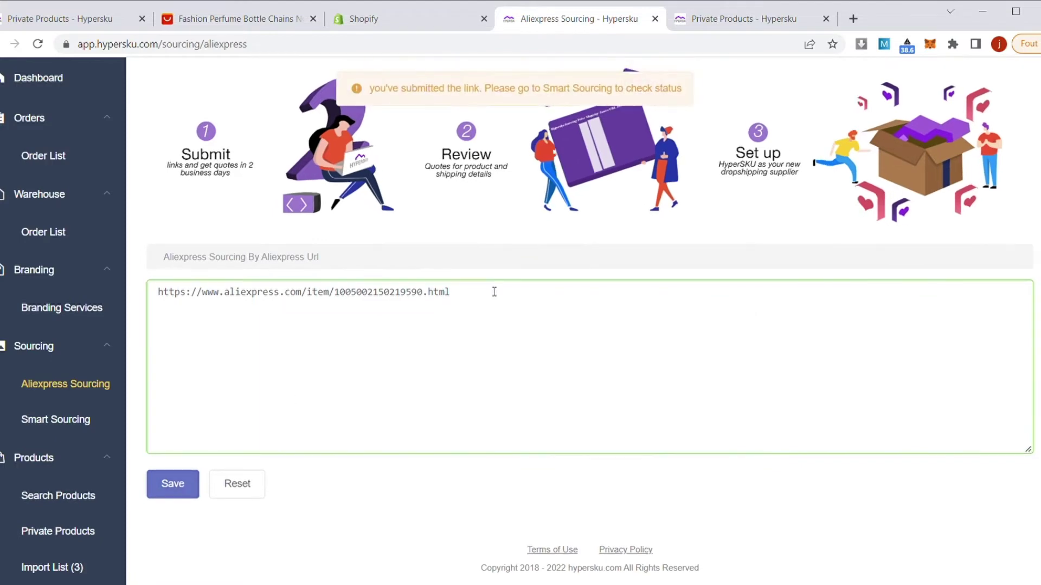
scroll(378, 233, up, 3)
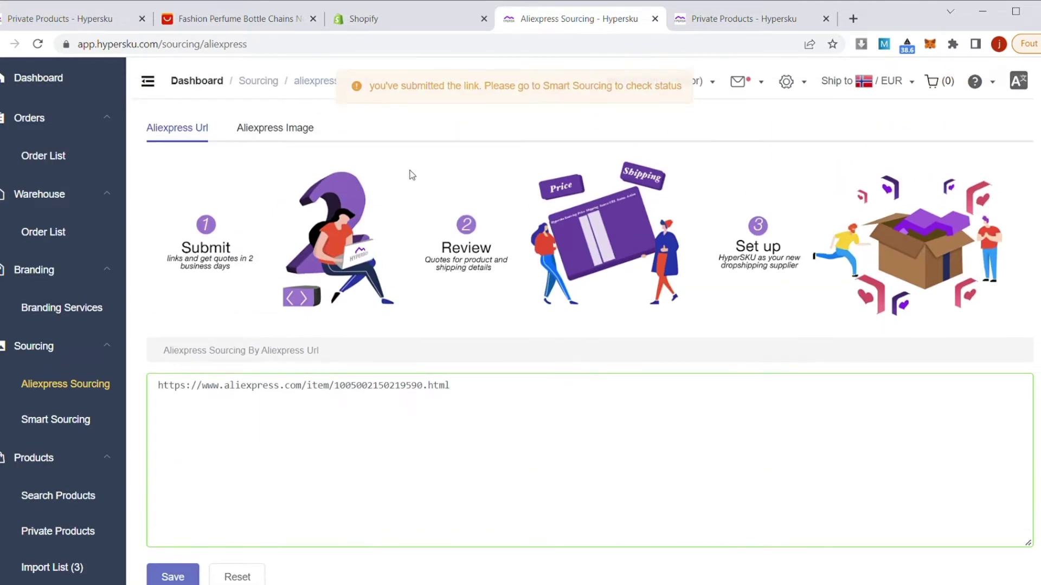
click(285, 130)
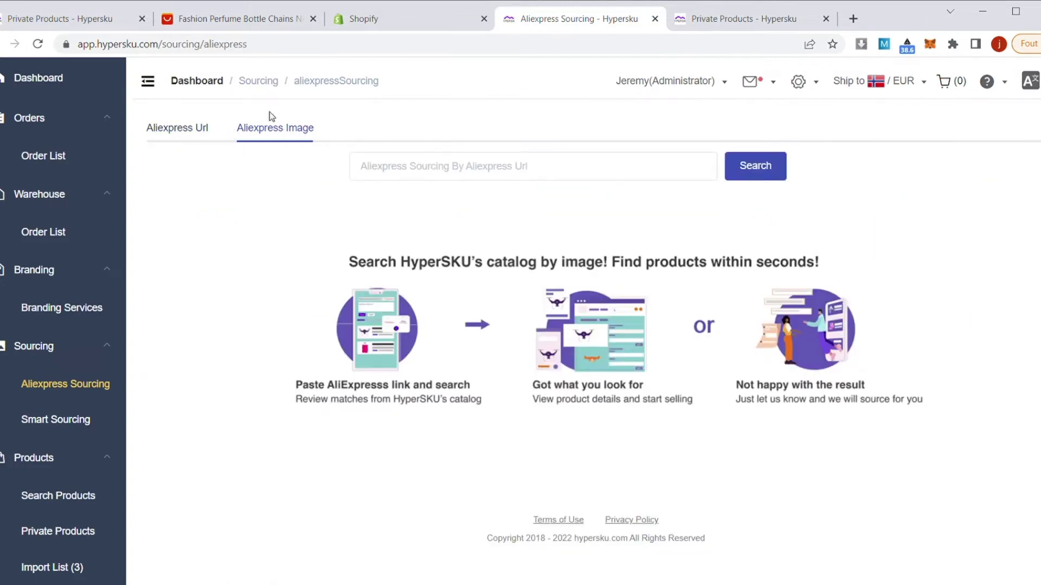
click(176, 128)
scroll(350, 357, down, 2)
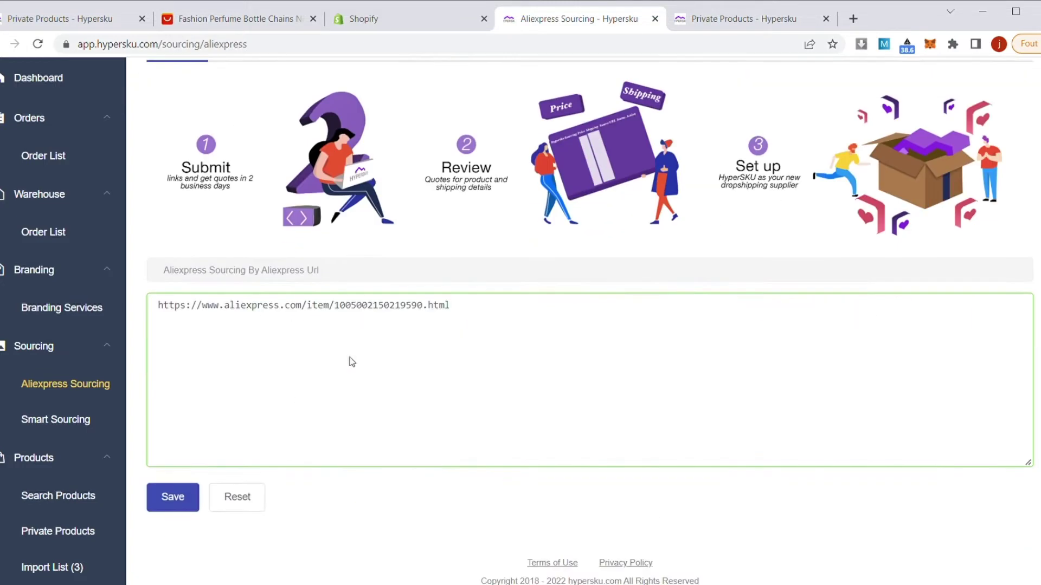
- Show Smart Sourcing's Quote created tab listing 213 quoted AliExpress items
click(49, 419)
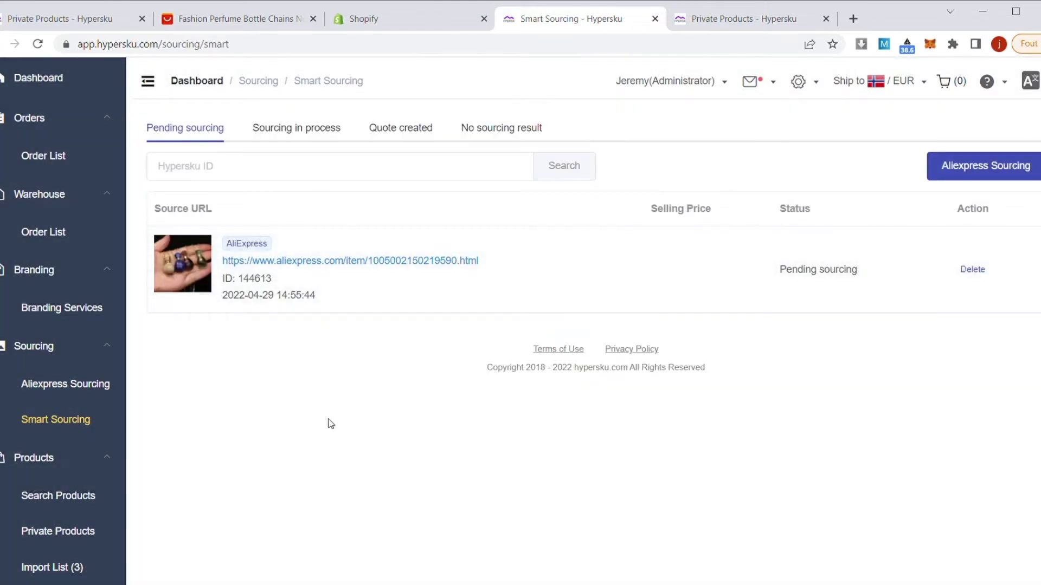
click(383, 133)
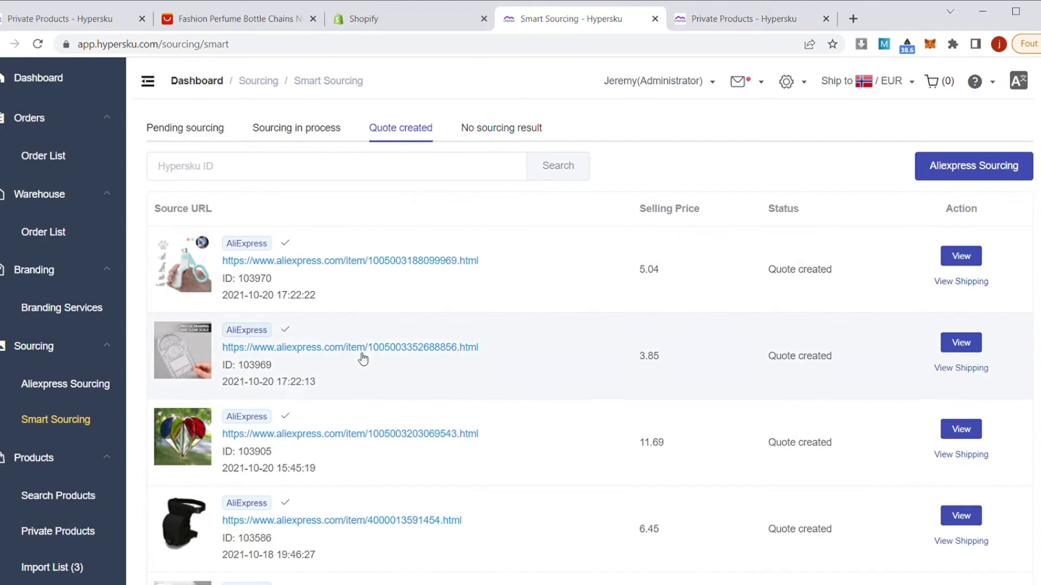
scroll(360, 358, down, 6)
scroll(360, 358, down, 10)
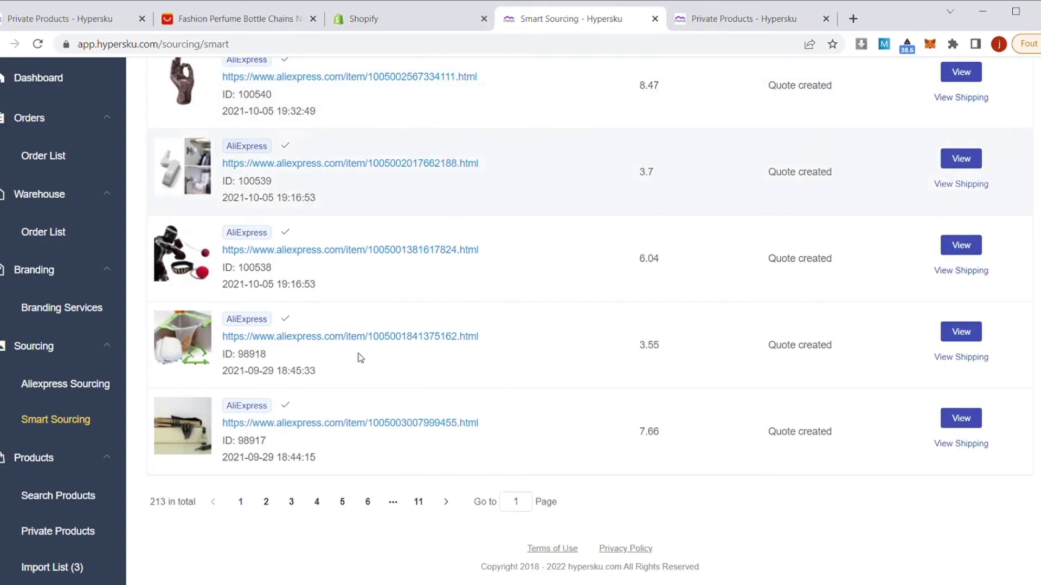
- Open Private Products and page through listing pages 2, 3 and 4
click(54, 533)
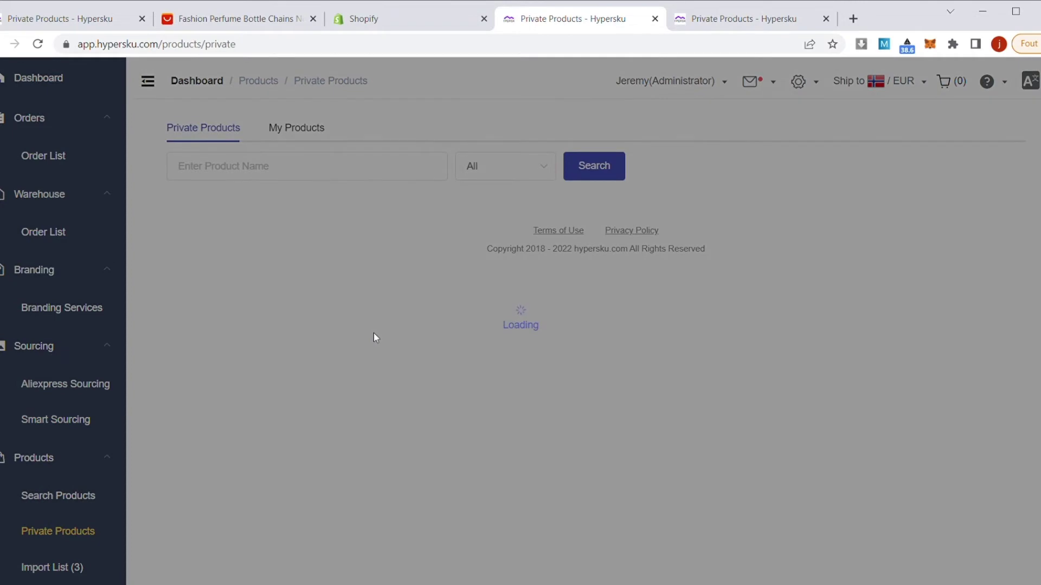
scroll(378, 337, down, 5)
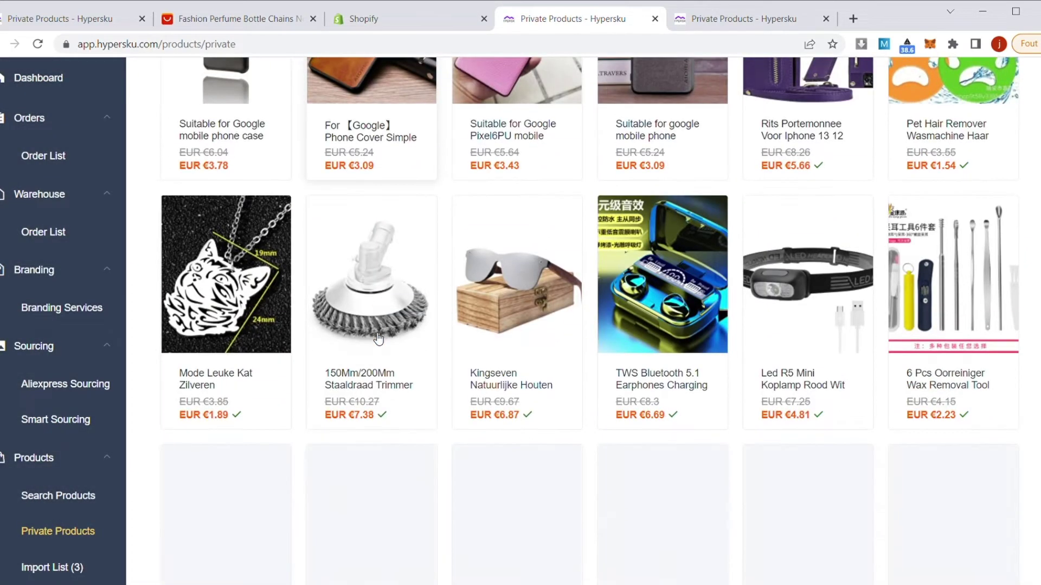
scroll(379, 337, down, 5)
click(545, 502)
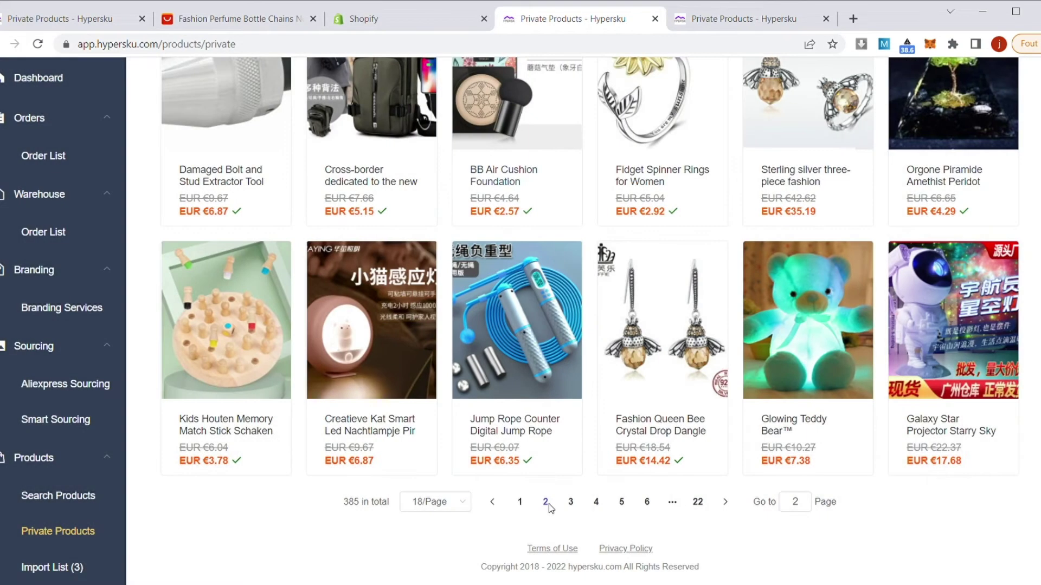
click(571, 502)
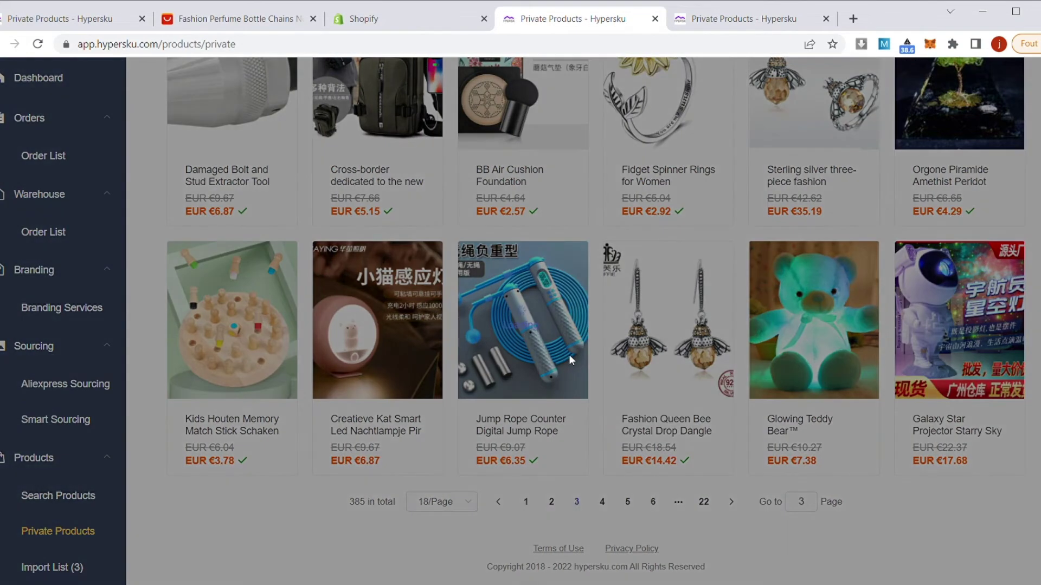
scroll(569, 356, up, 10)
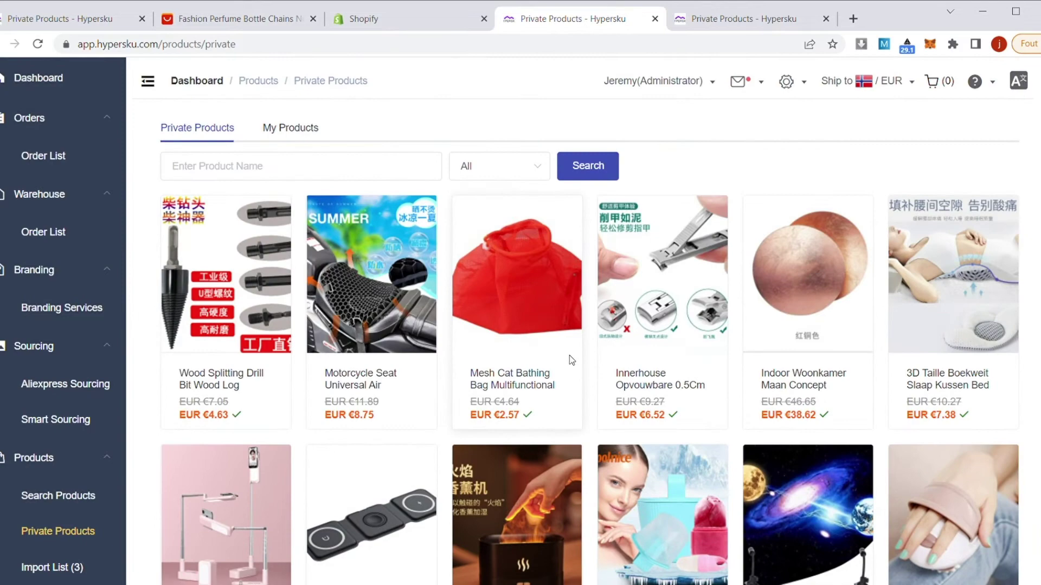
scroll(570, 355, down, 10)
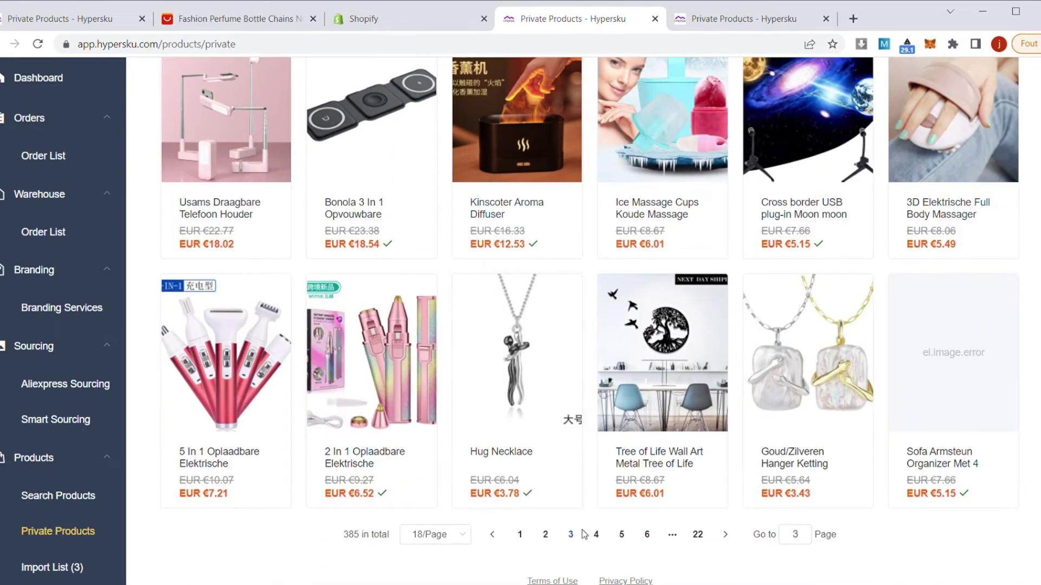
click(596, 535)
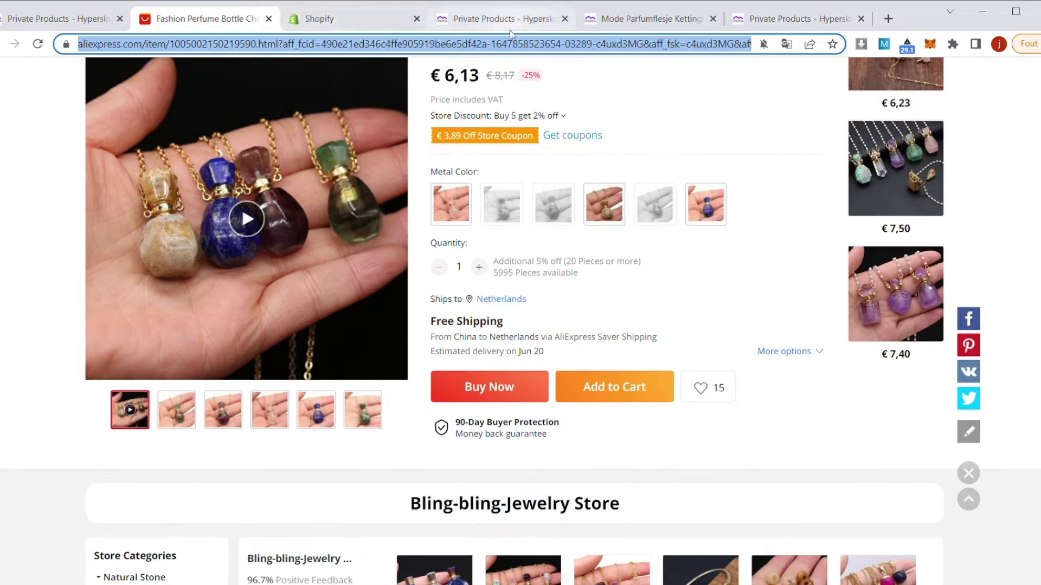
- View the Mode Parfumflesje Ketting's 8-12 day delivery time, then return to Private Products
click(798, 18)
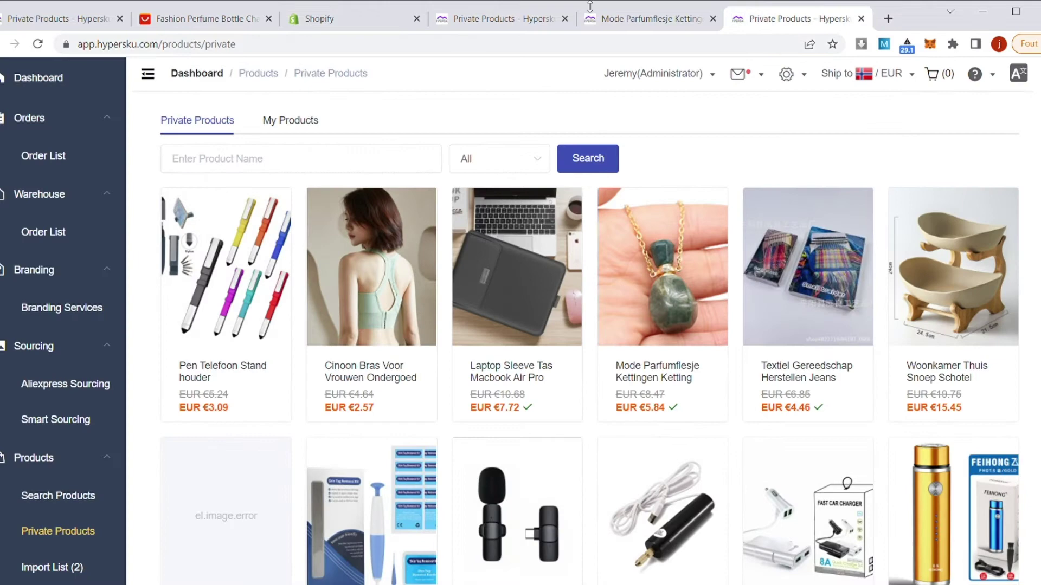
click(651, 19)
scroll(734, 366, down, 3)
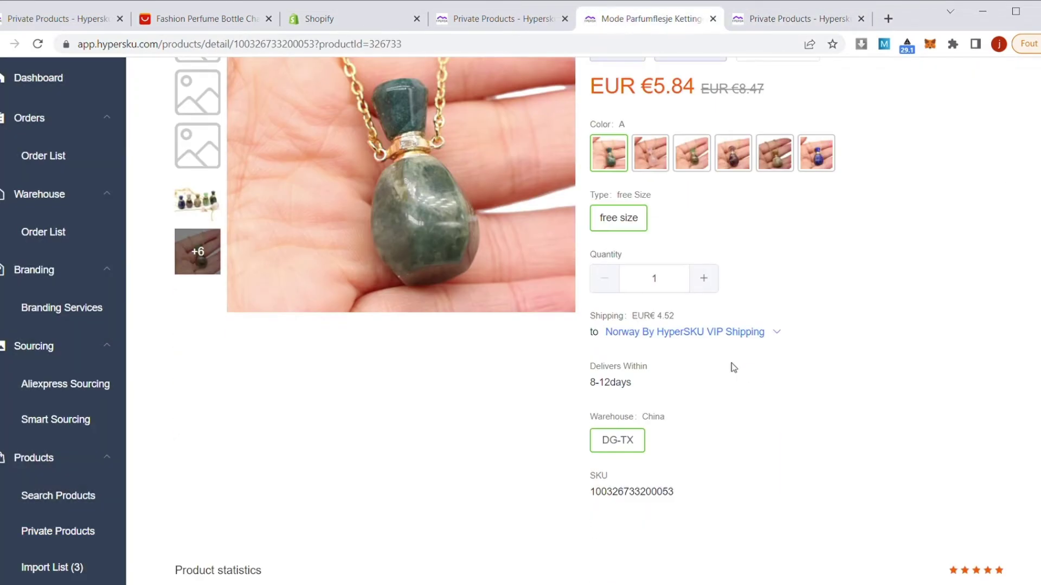
drag(589, 383, 637, 391)
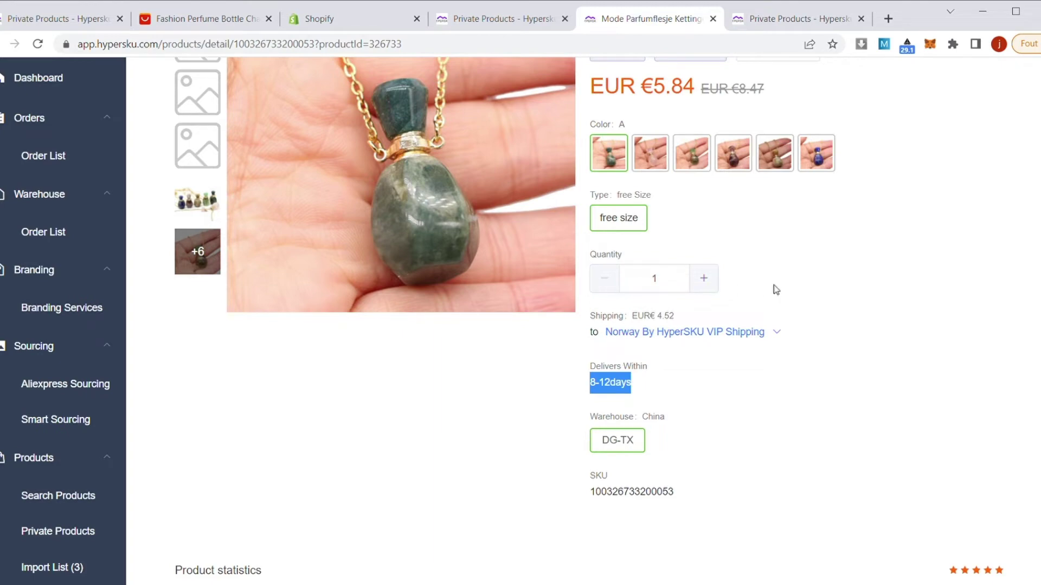
scroll(775, 290, up, 5)
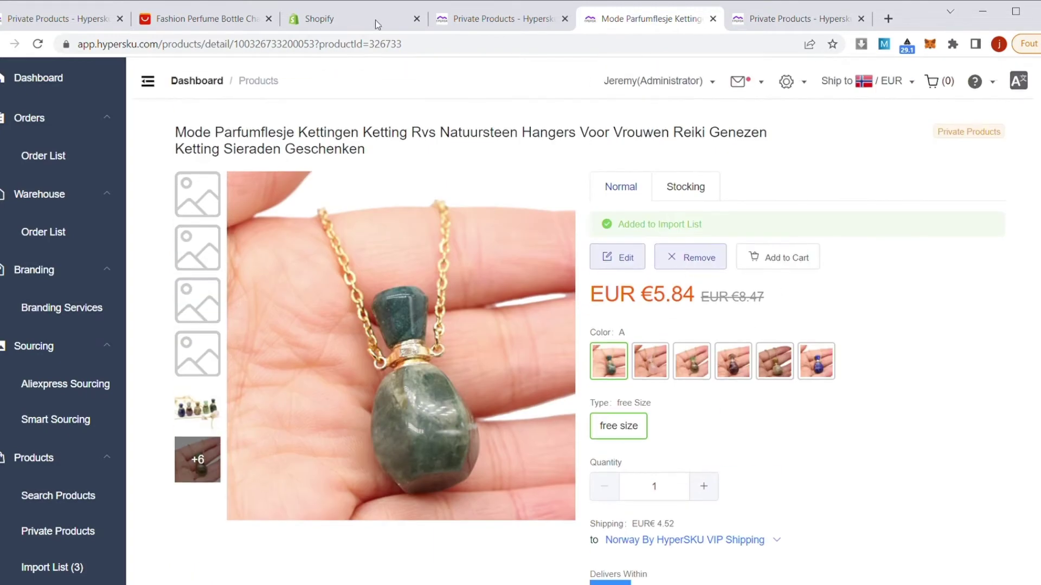
click(489, 19)
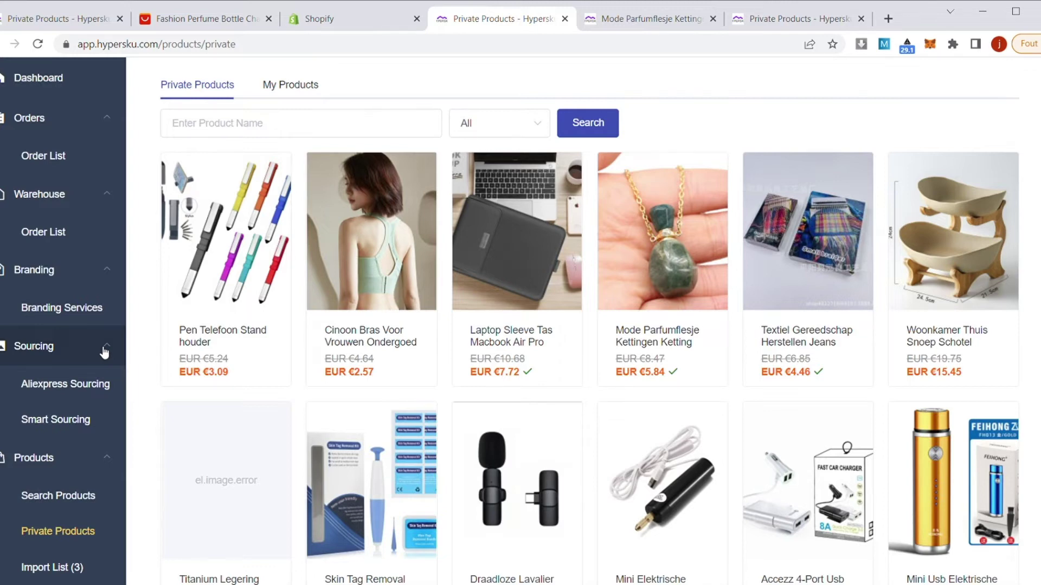
scroll(104, 351, down, 3)
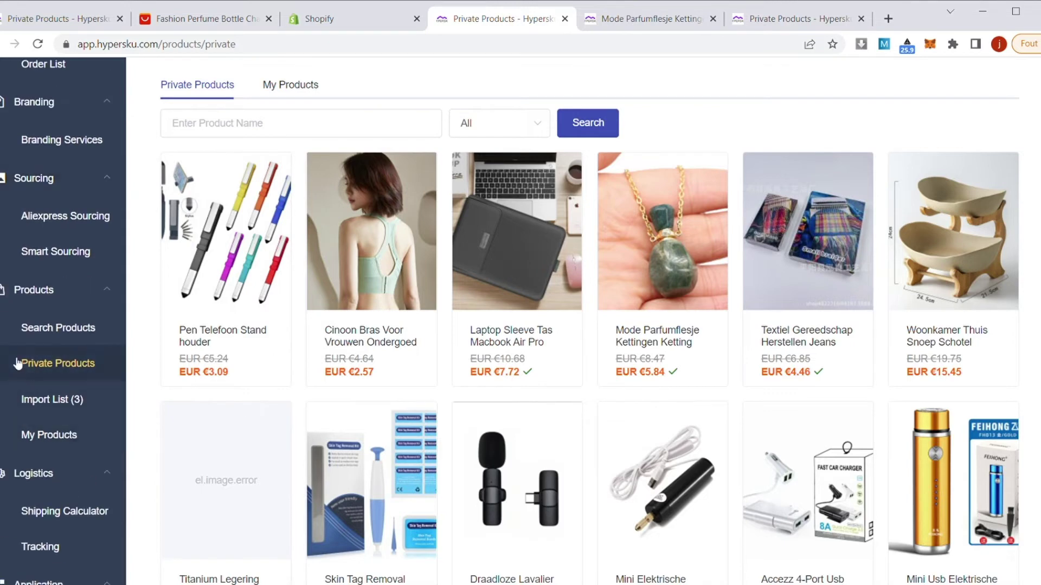
scroll(18, 362, down, 1)
- Quote China-to-Canada shipping for 100 g, from VIP €6.23 to Standard €10.75
click(54, 419)
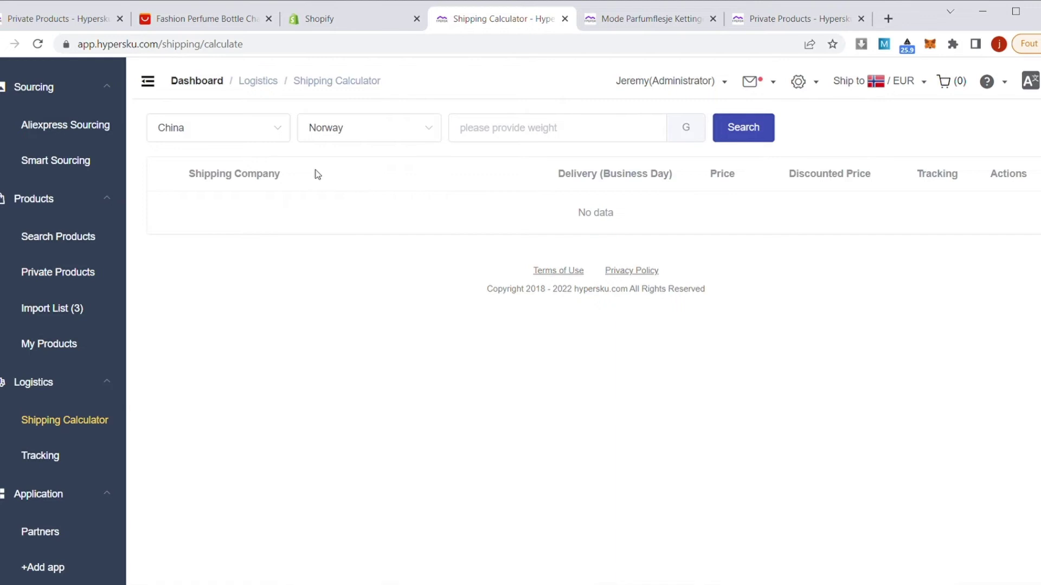
click(358, 128)
scroll(412, 272, down, 3)
scroll(411, 272, down, 3)
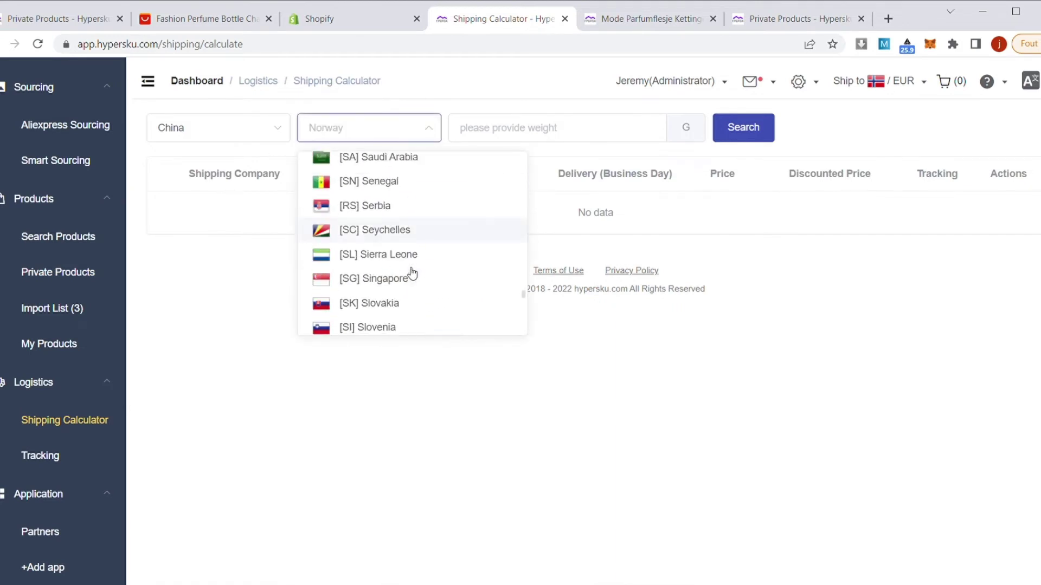
scroll(412, 273, down, 5)
scroll(412, 273, up, 4)
scroll(412, 272, up, 5)
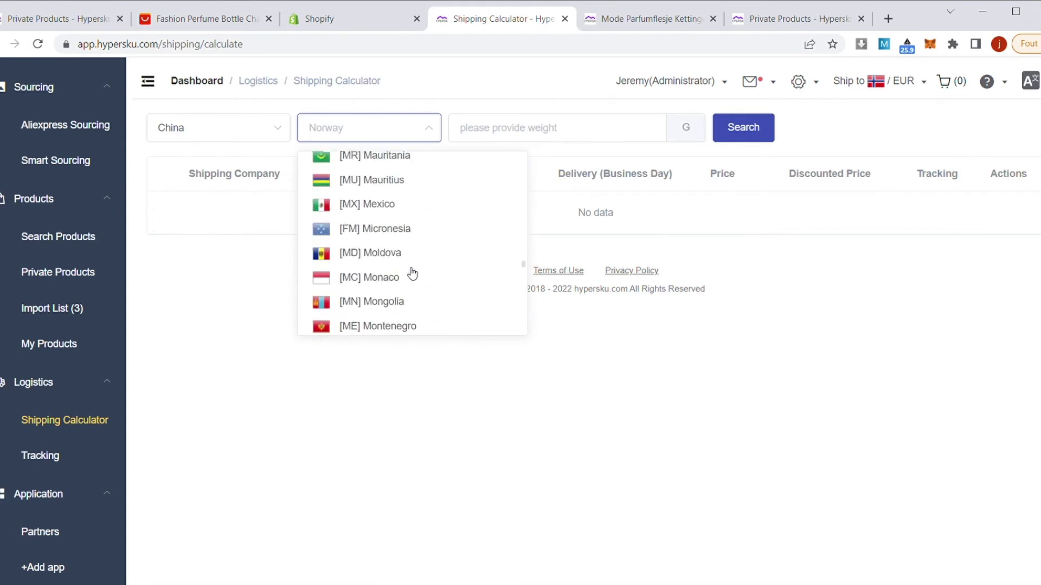
scroll(412, 272, up, 5)
scroll(411, 272, up, 4)
scroll(411, 273, up, 3)
scroll(412, 272, up, 2)
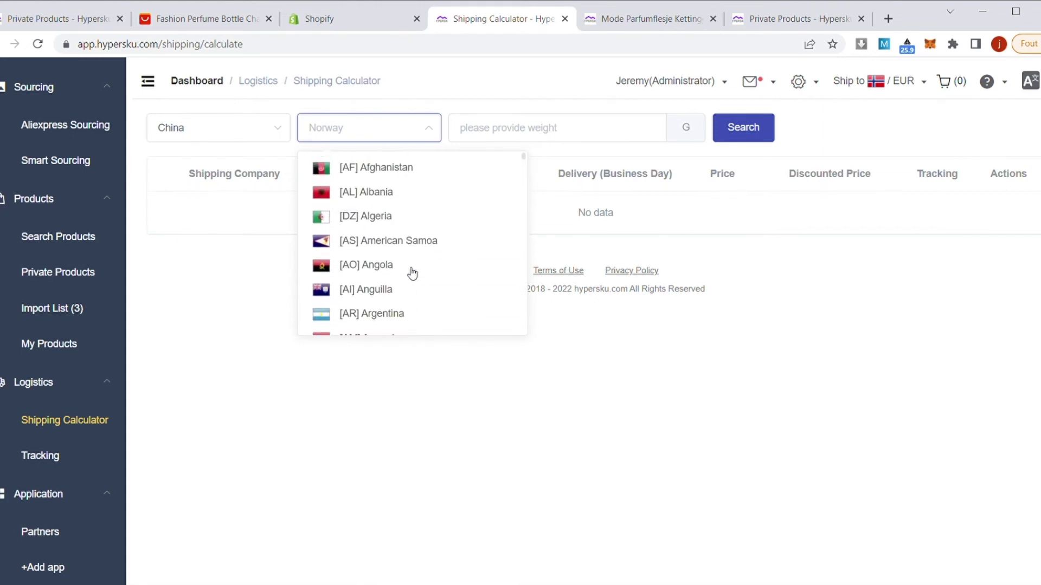
scroll(412, 272, down, 3)
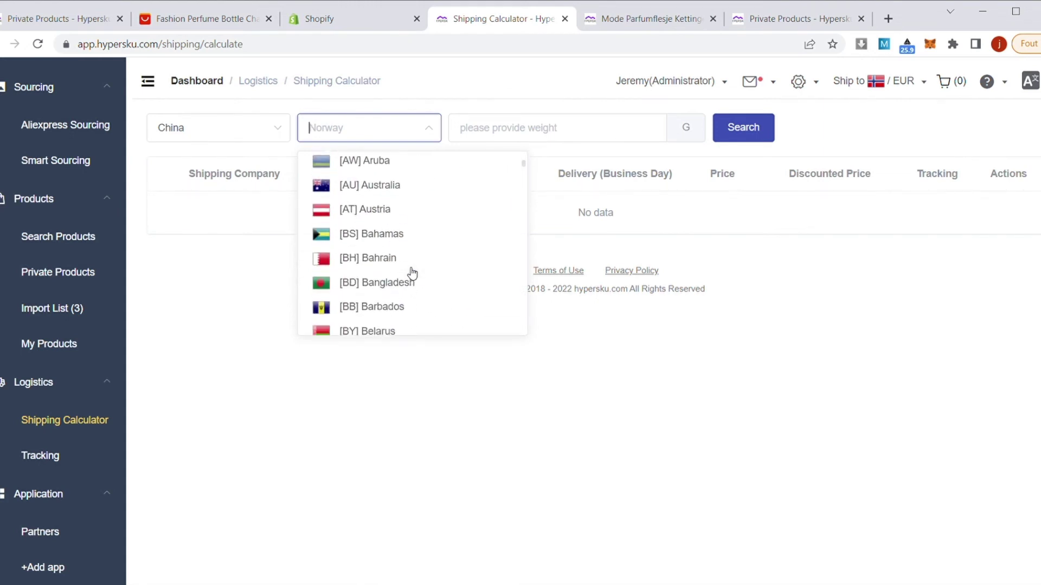
scroll(411, 273, down, 2)
scroll(411, 272, down, 2)
scroll(411, 273, down, 1)
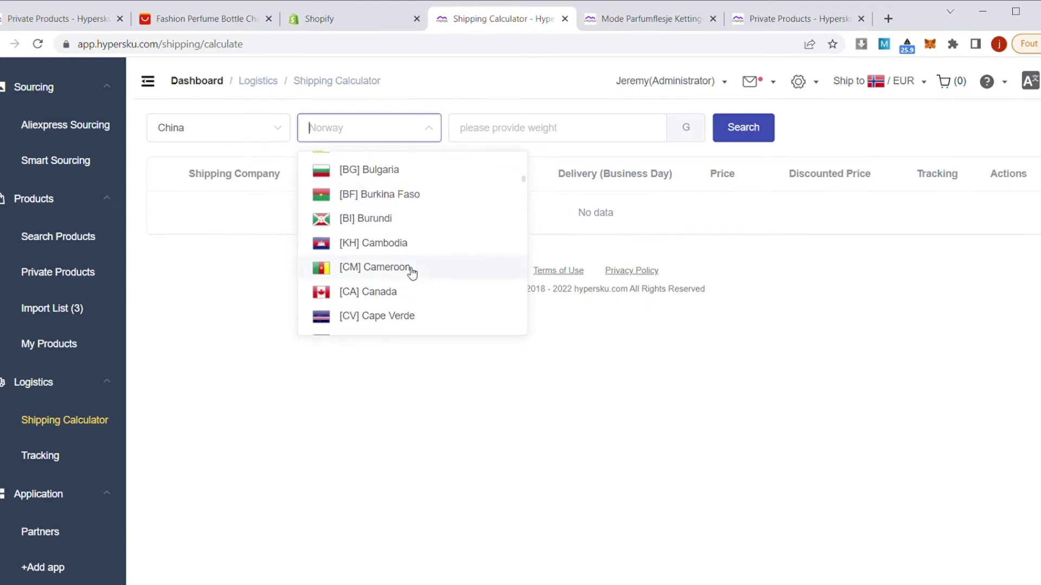
scroll(412, 273, down, 1)
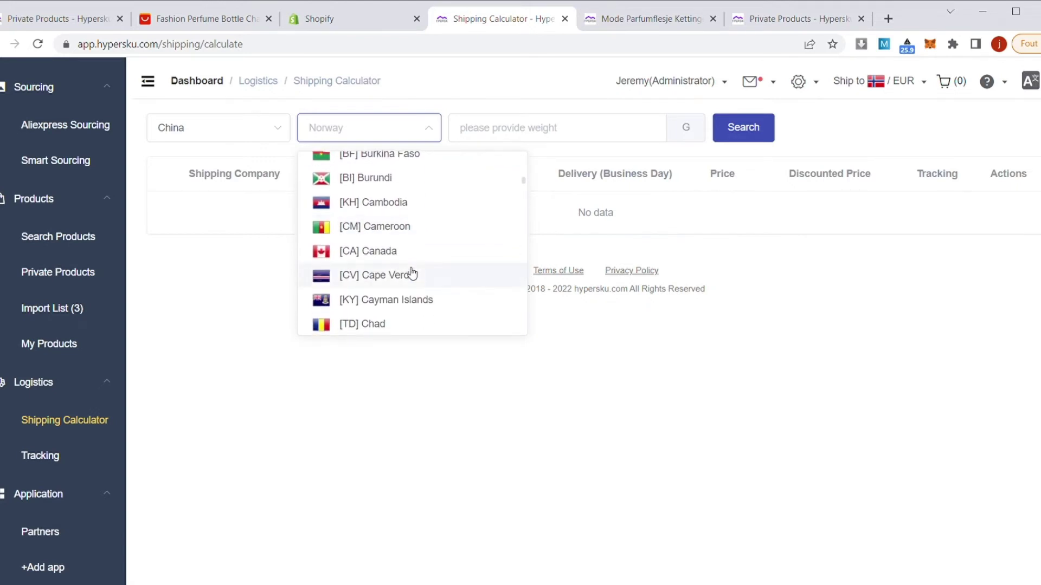
click(386, 253)
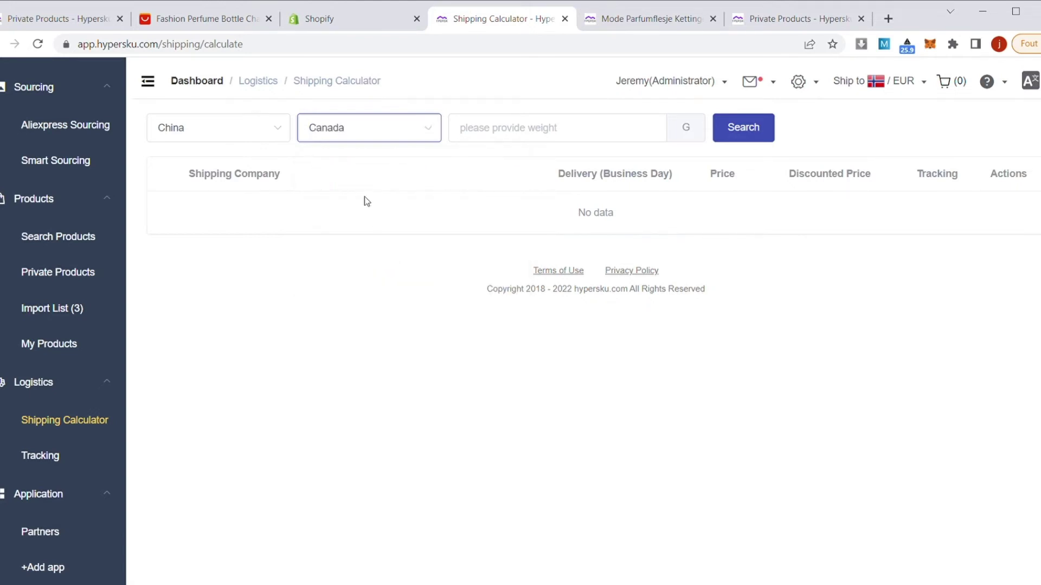
click(539, 127)
text(100)
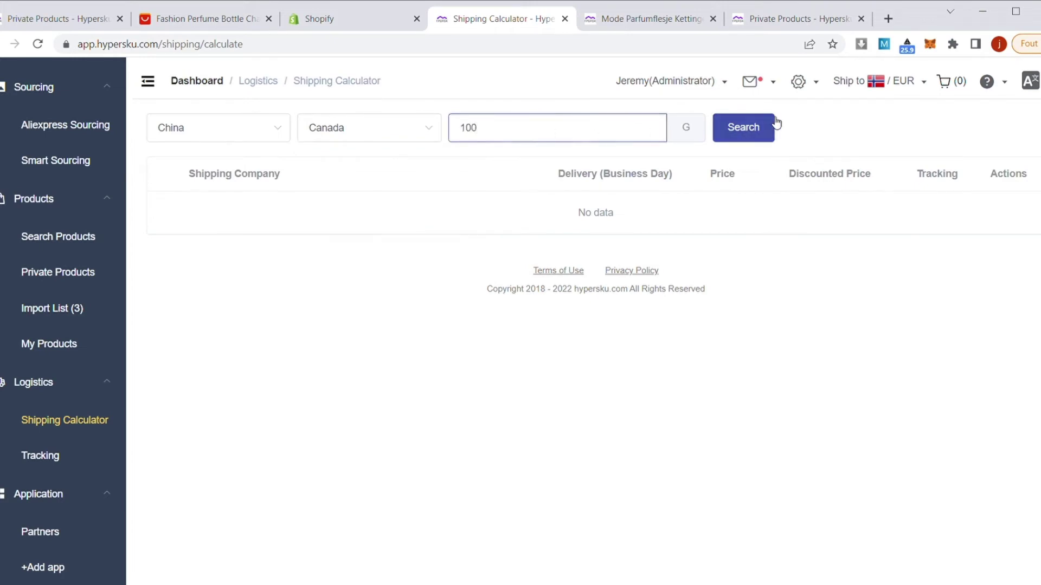
click(744, 127)
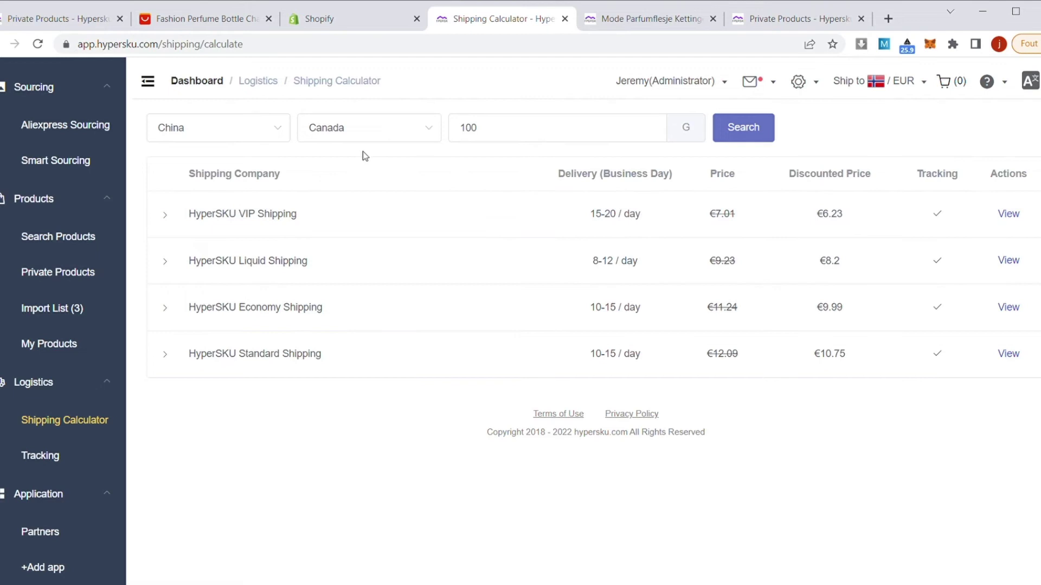
- Requote the 100 g parcel for Bulgaria (€4.51–€5.5) and return to the calculator tab
click(359, 128)
scroll(370, 240, up, 3)
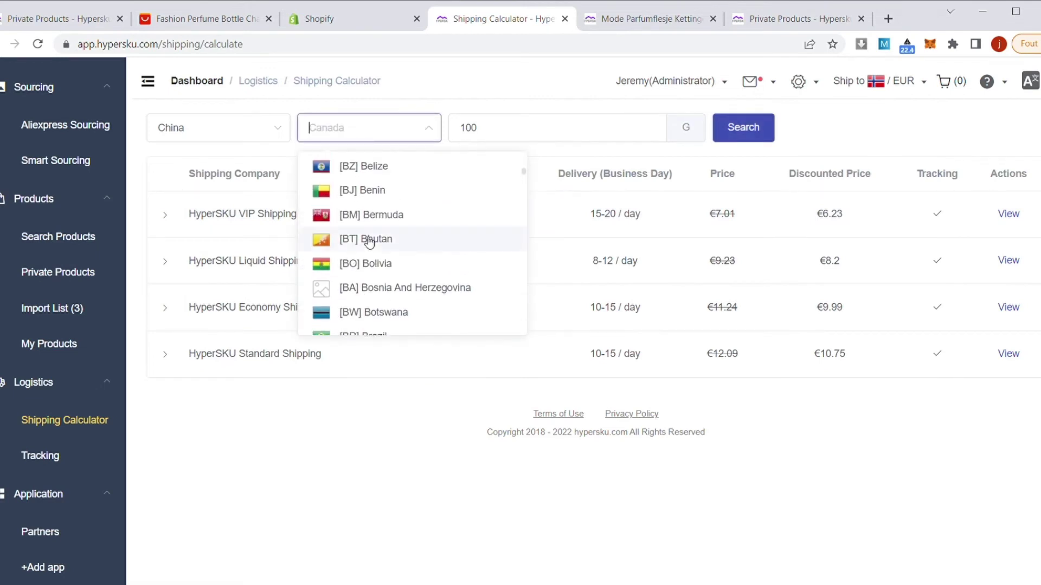
scroll(370, 240, up, 2)
scroll(370, 241, up, 4)
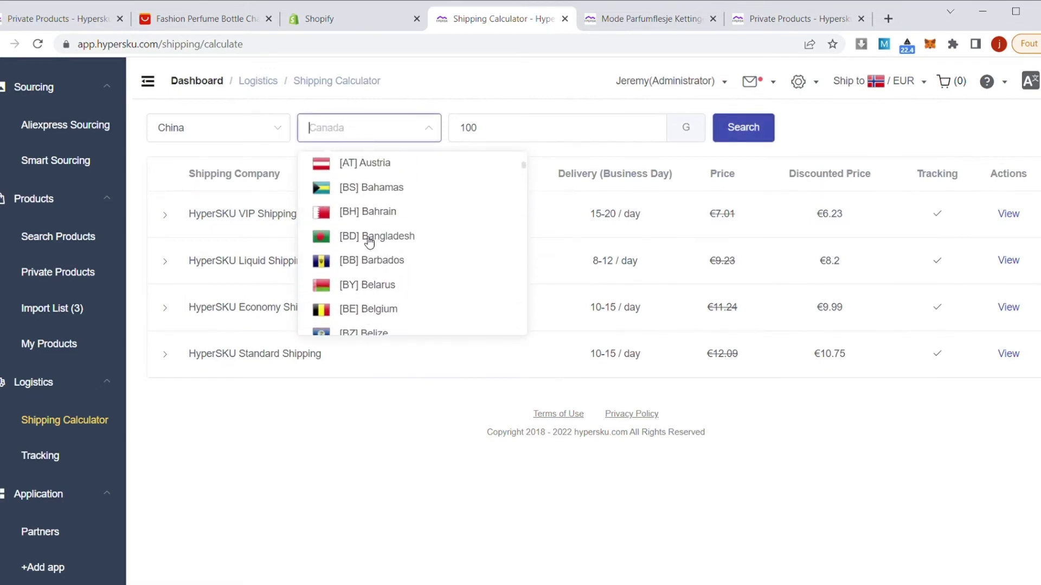
scroll(378, 253, down, 1)
scroll(378, 253, down, 3)
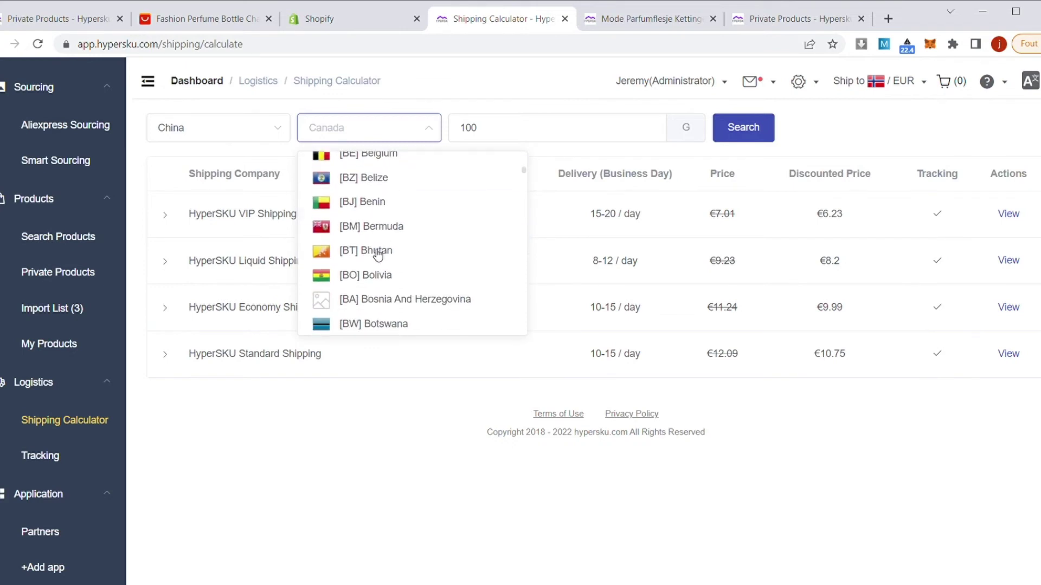
scroll(378, 253, down, 2)
scroll(378, 253, down, 2)
click(378, 250)
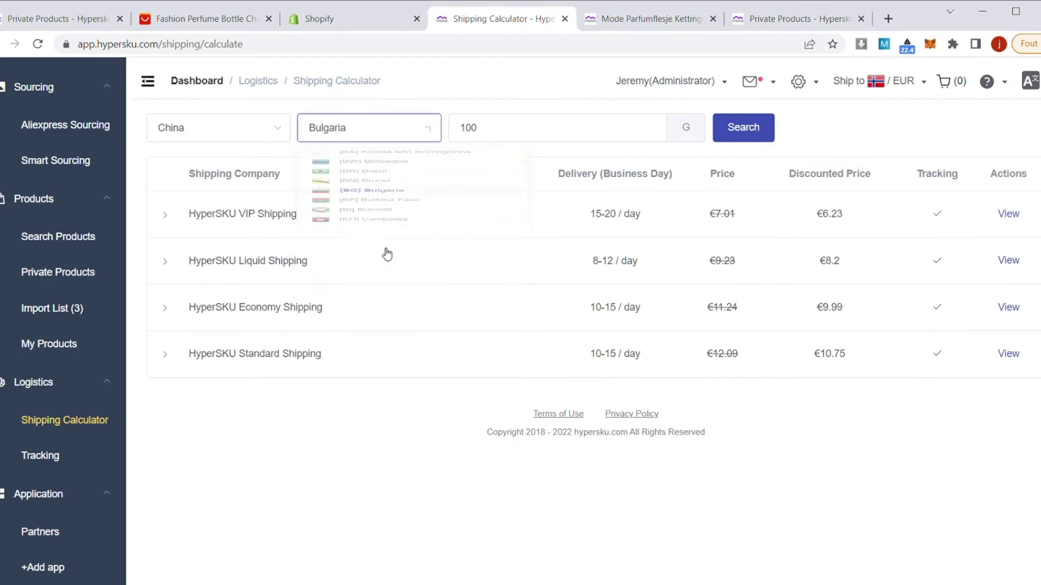
click(743, 127)
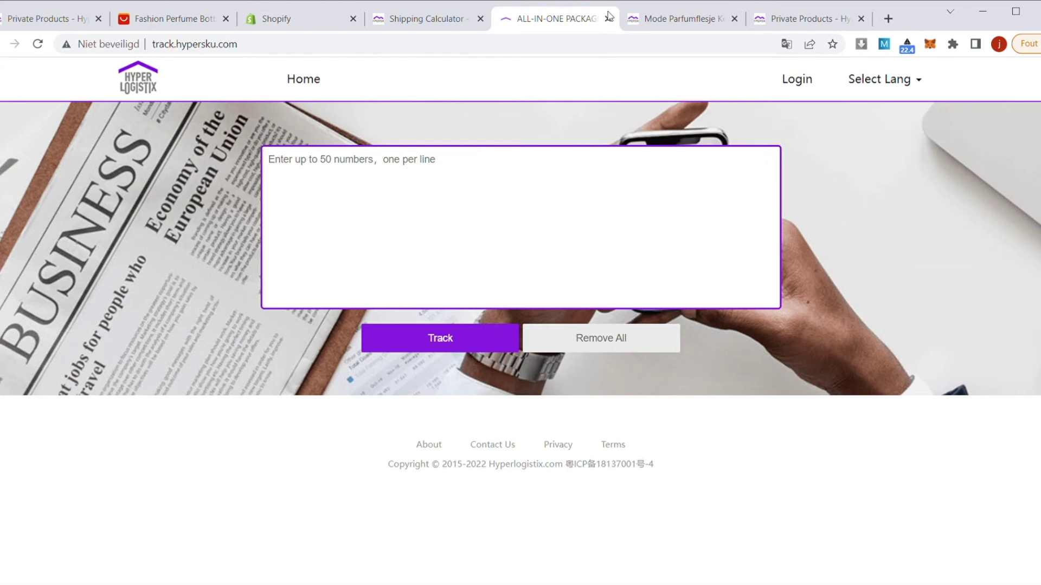
click(423, 18)
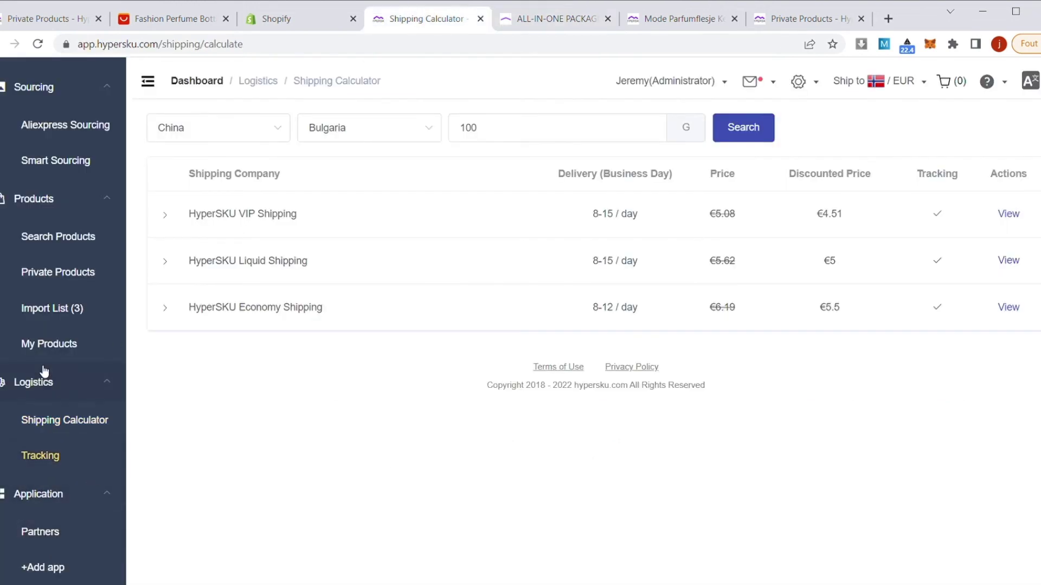
scroll(43, 370, up, 3)
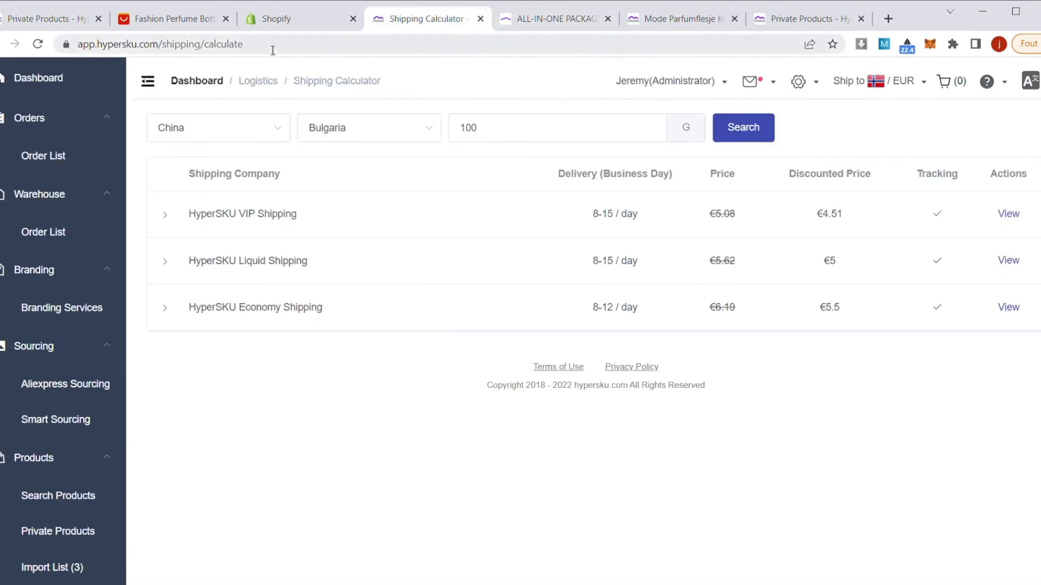
click(301, 18)
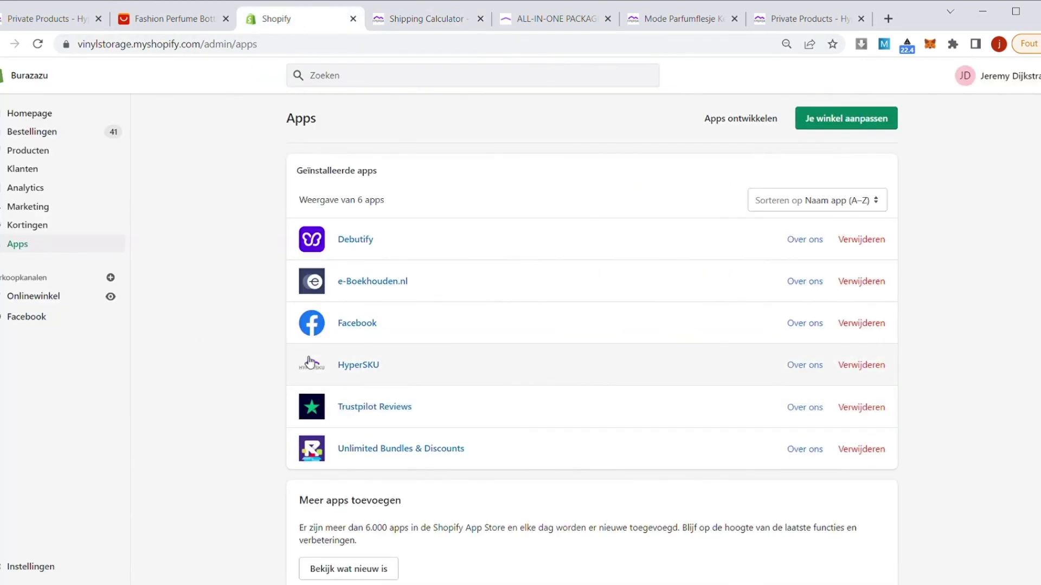
click(49, 138)
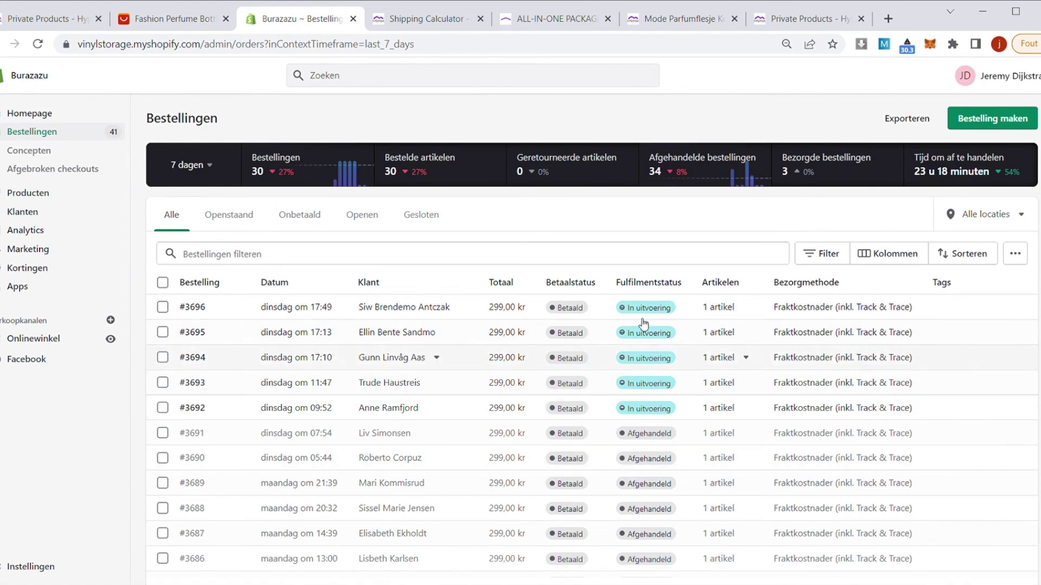
scroll(640, 493, down, 5)
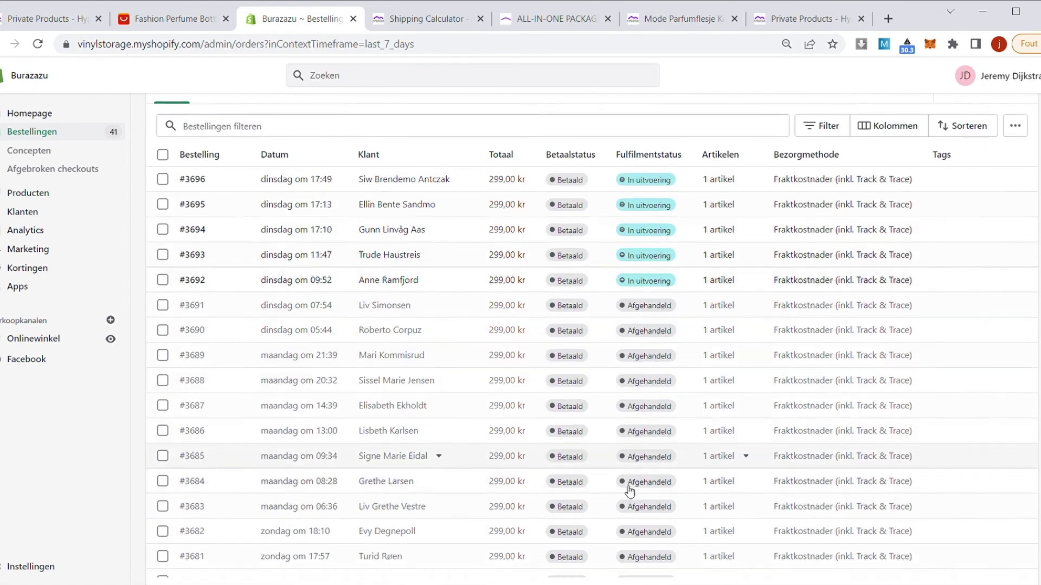
scroll(640, 493, down, 5)
scroll(626, 490, down, 5)
scroll(626, 490, up, 5)
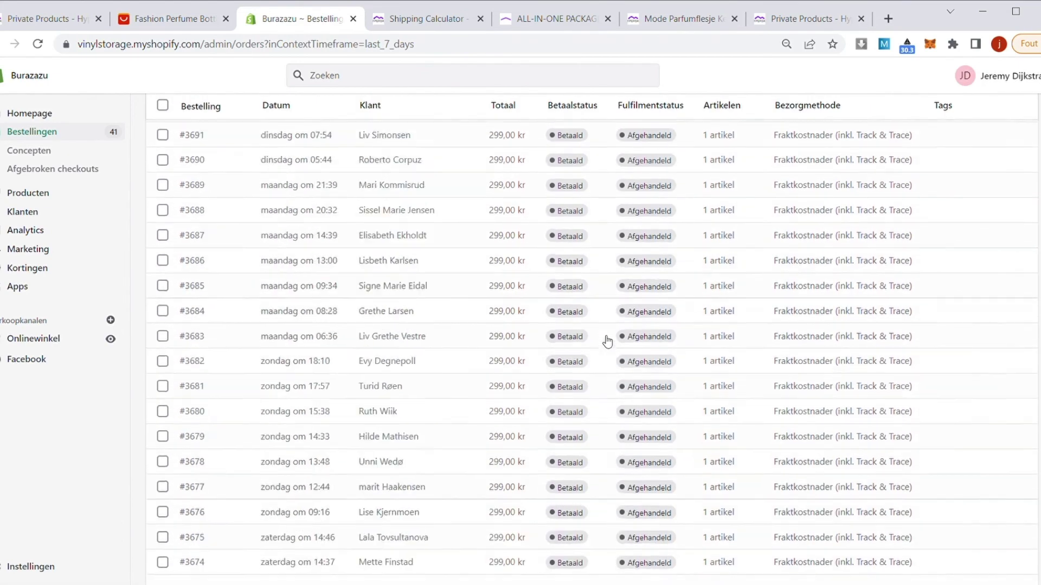
scroll(569, 325, up, 5)
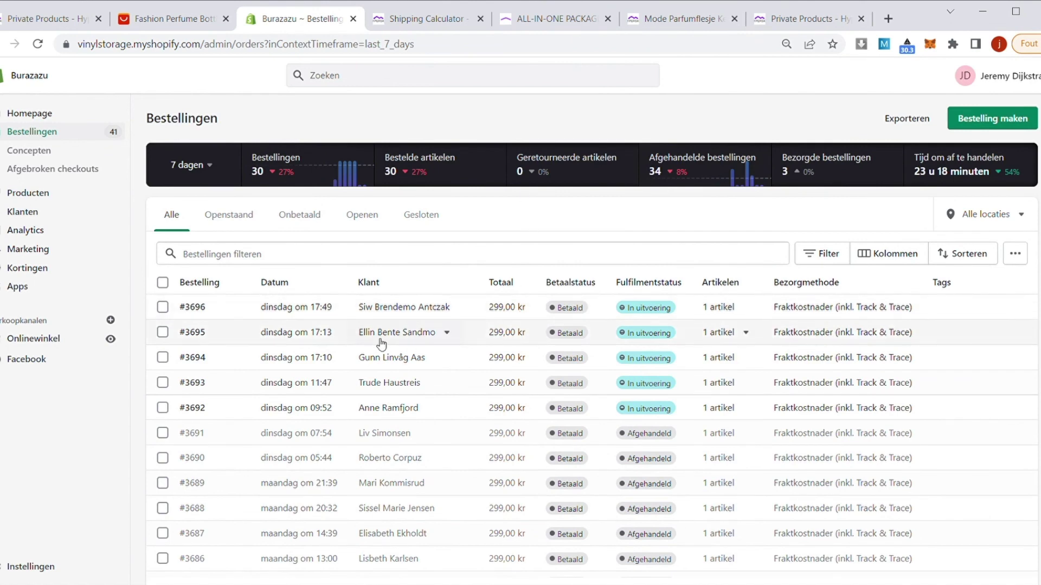
click(423, 18)
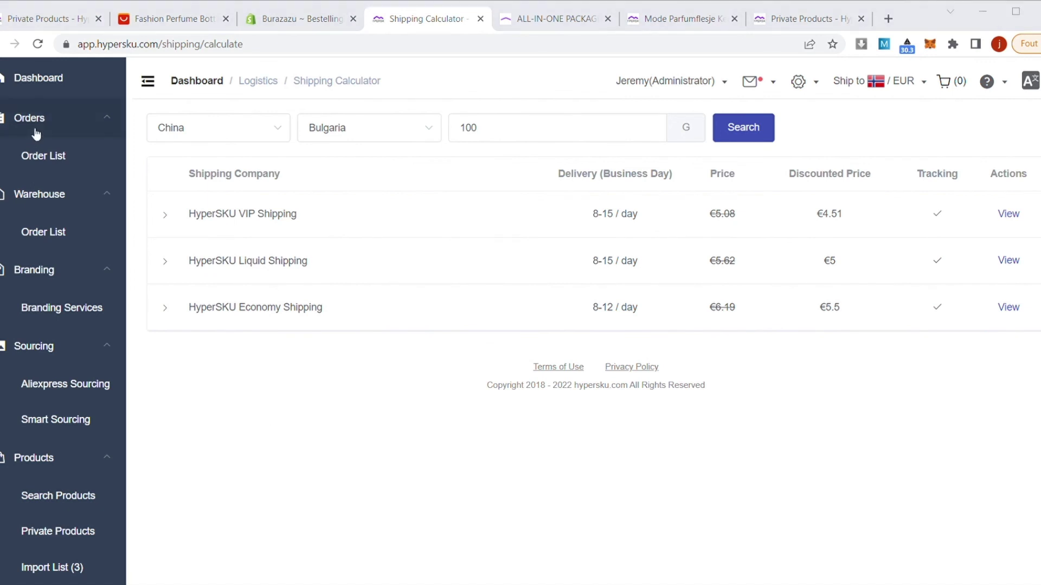
- Open the Dashboard from the sidebar, showing the $0.25 available balance
click(29, 75)
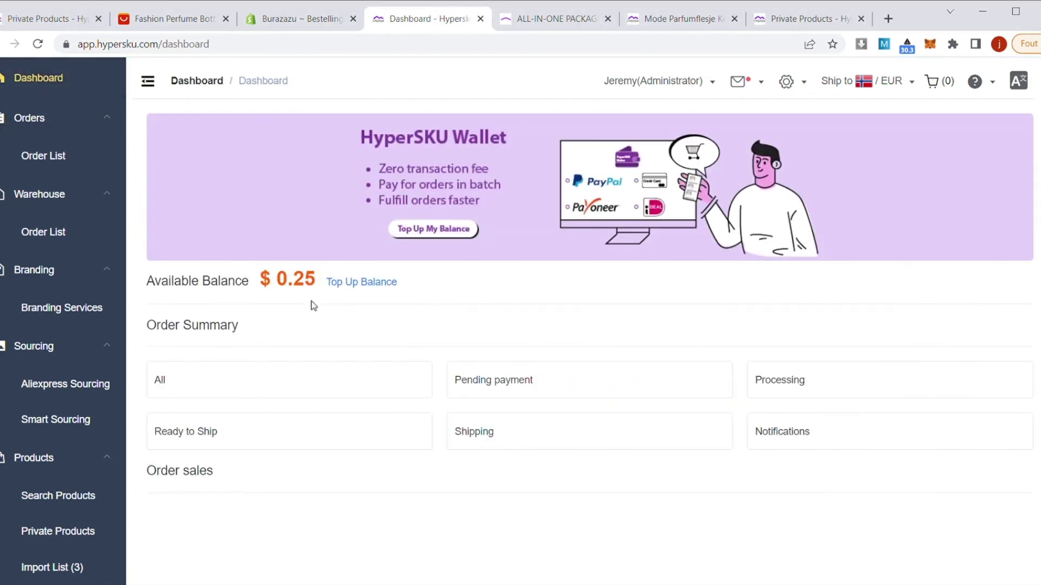